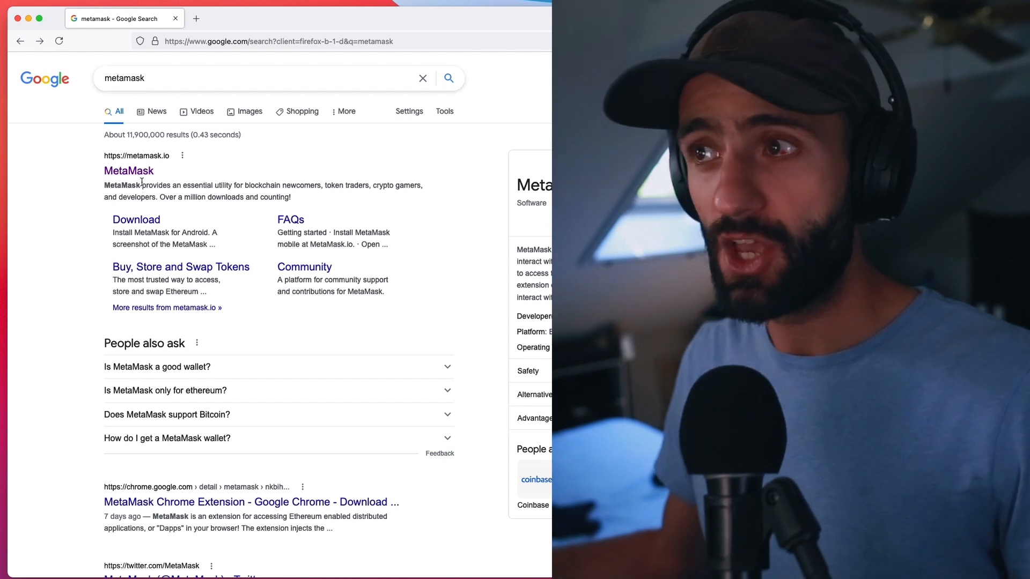
Reach the MetaMask download page from the official MetaMask site
click(129, 170)
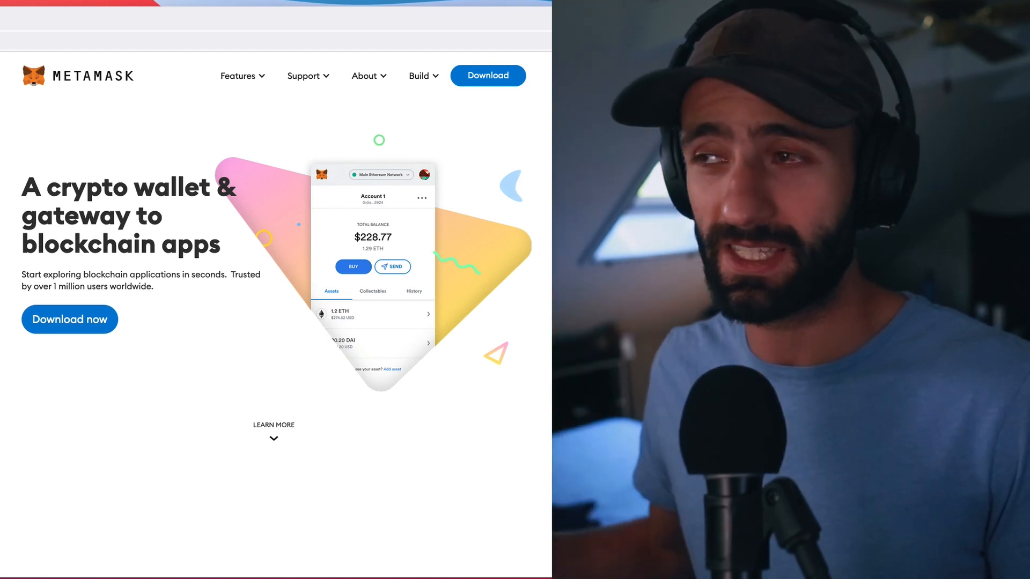
mouse_move(421, 75)
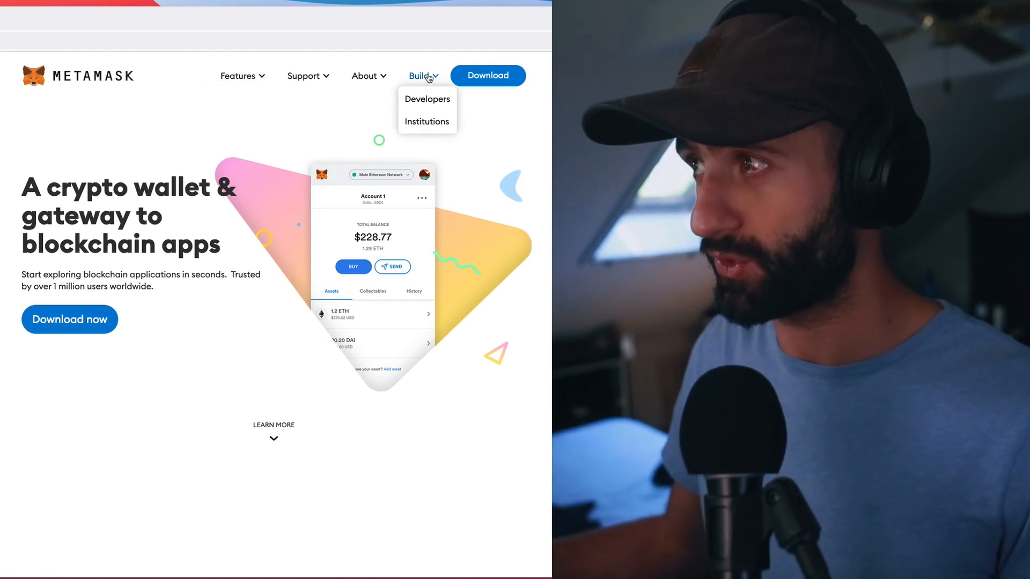
click(510, 79)
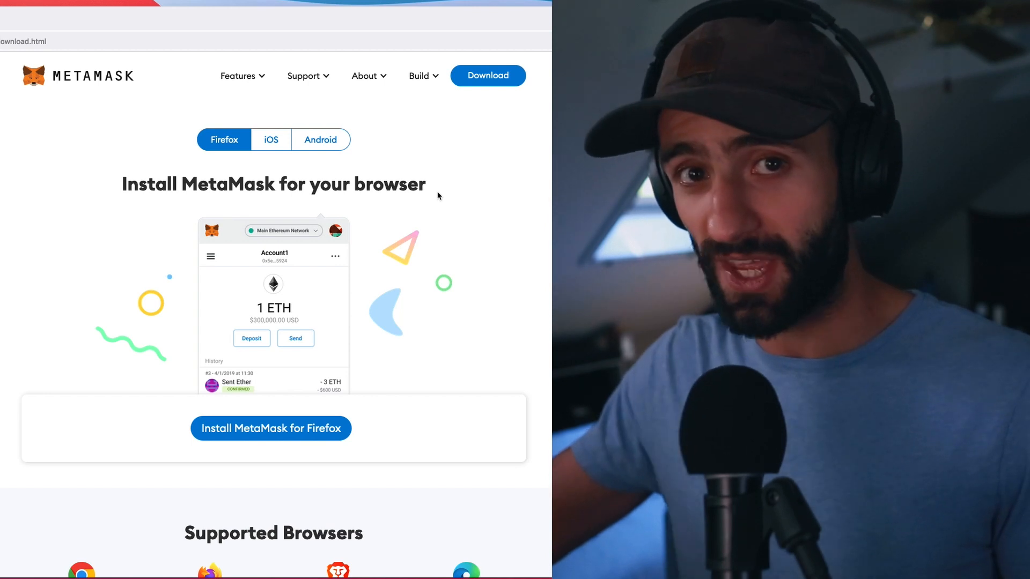
Add the MetaMask extension to Firefox from its add-on listing
click(270, 428)
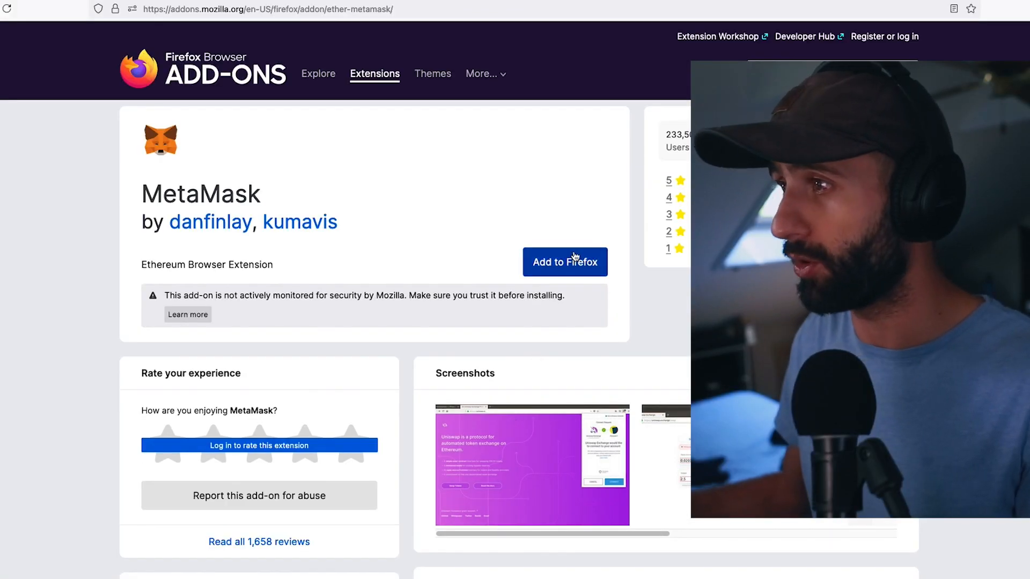
click(573, 259)
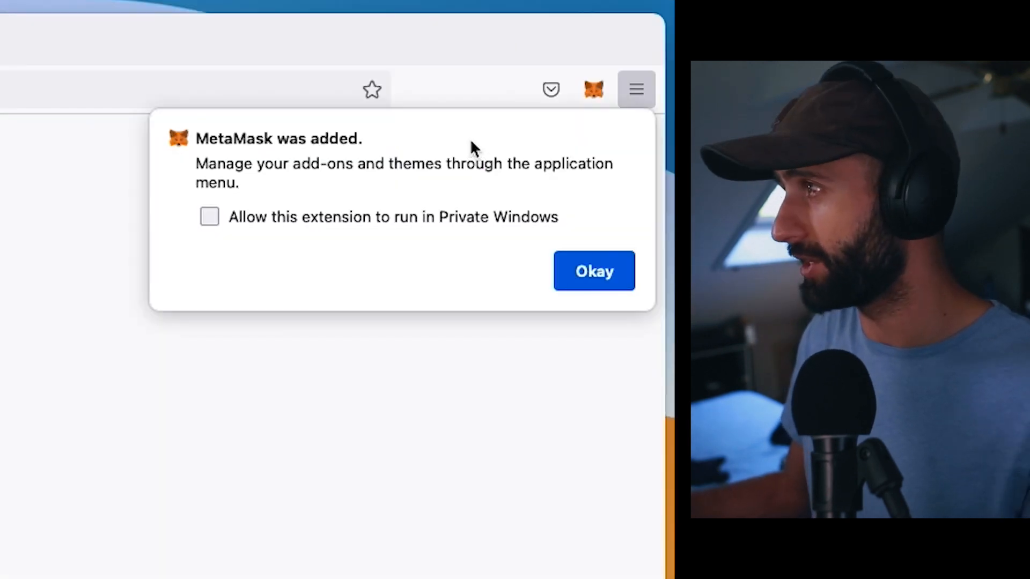
Start MetaMask setup, choosing to create a new wallet and agreeing to usage data sharing
click(595, 270)
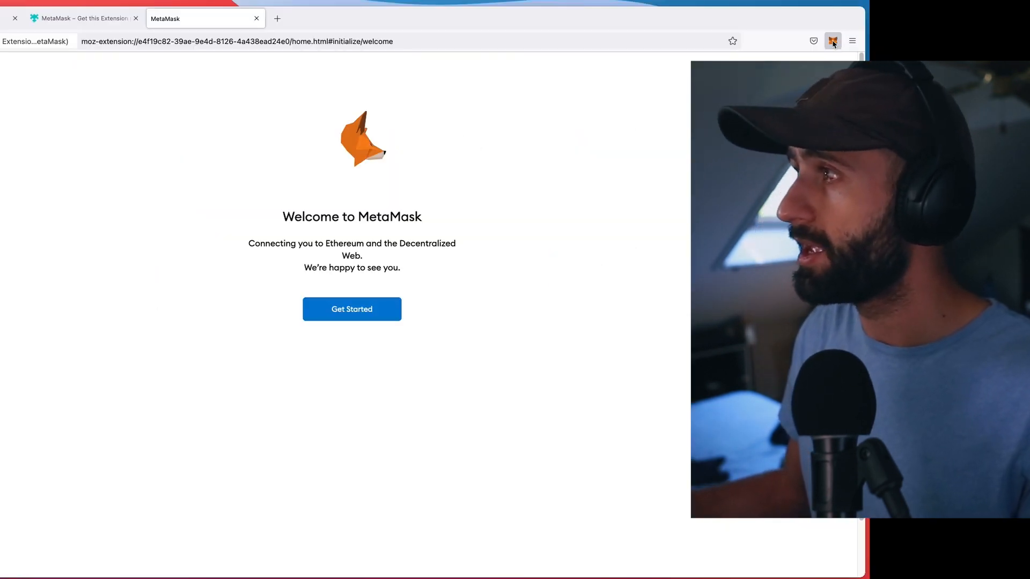
click(833, 41)
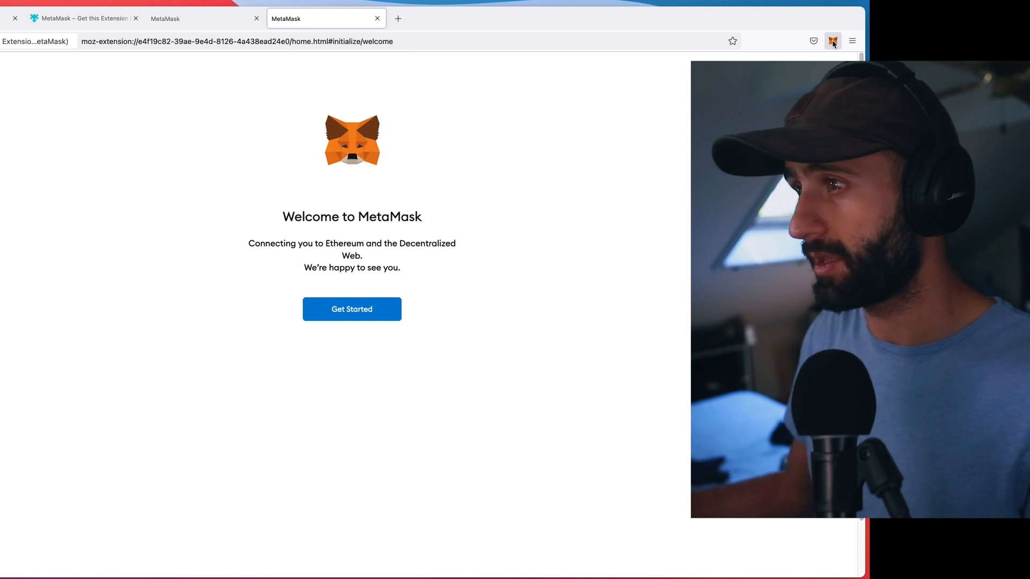
click(359, 314)
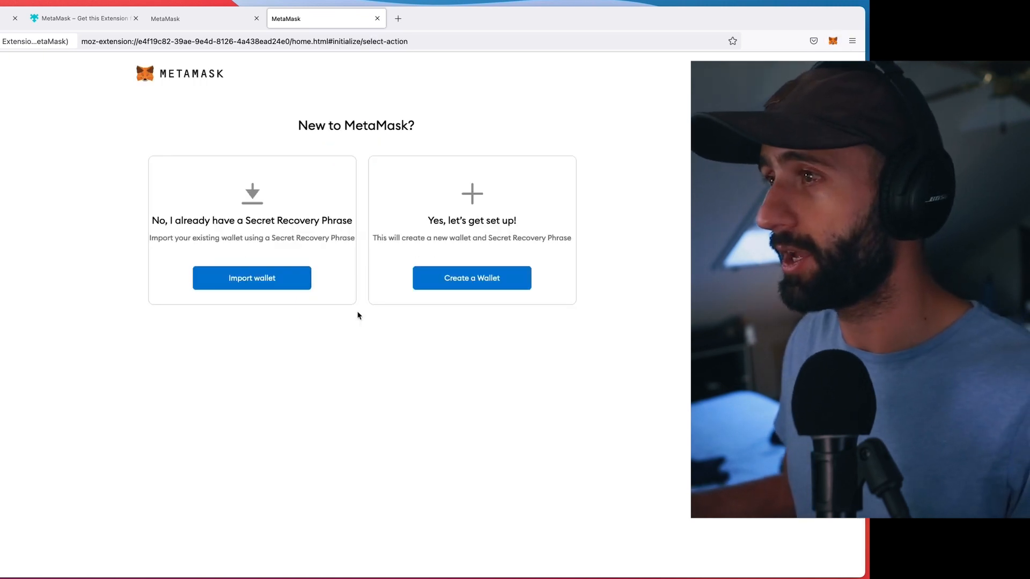
click(456, 279)
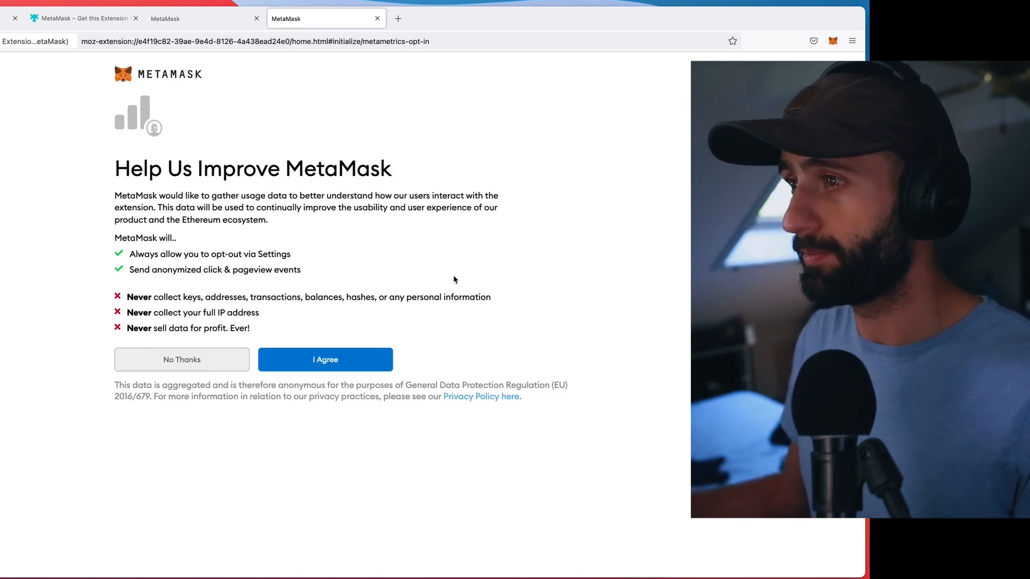
click(307, 367)
Enter and confirm the wallet password, accept the Terms of Use and create the wallet
click(313, 206)
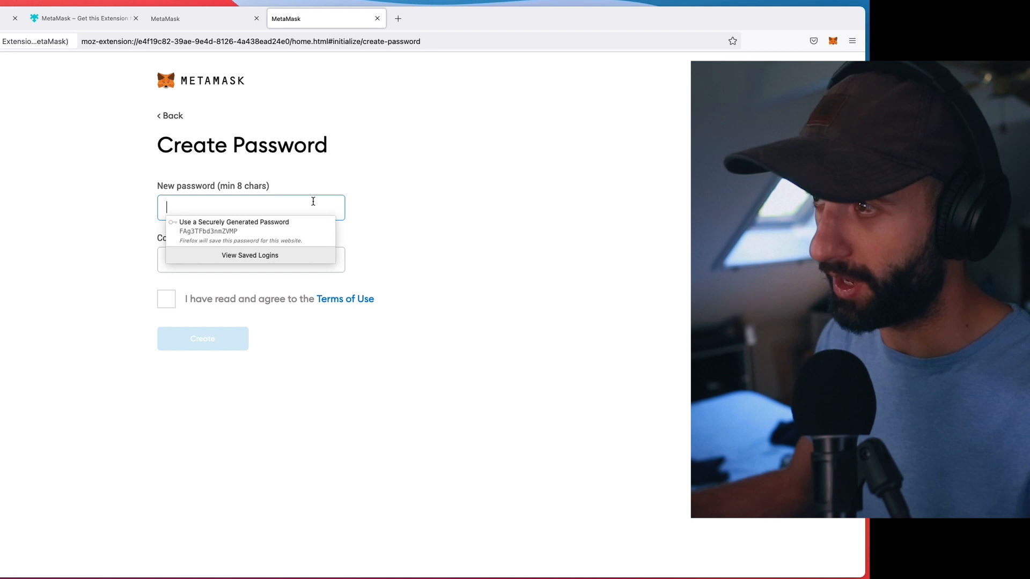
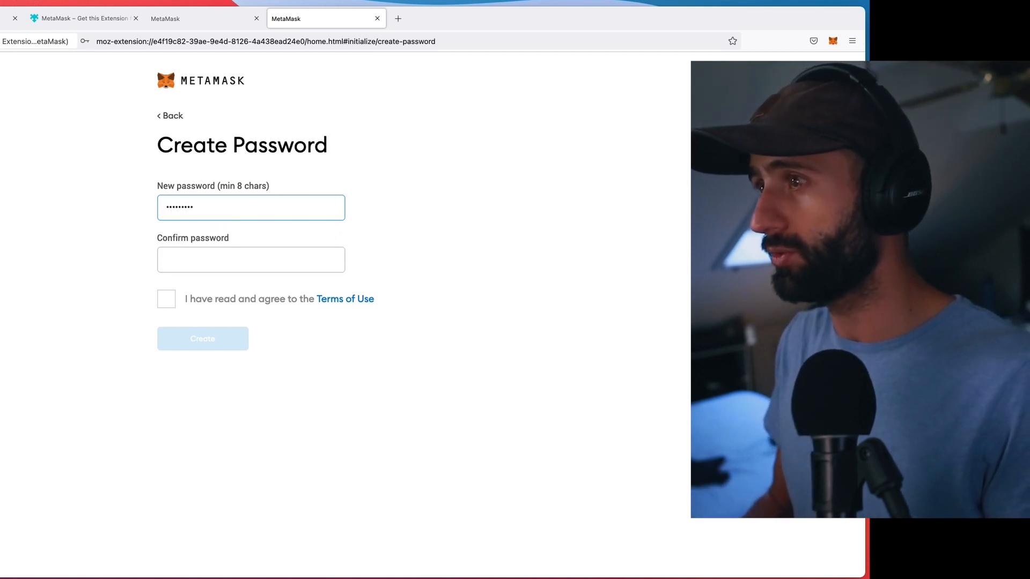
key(Tab)
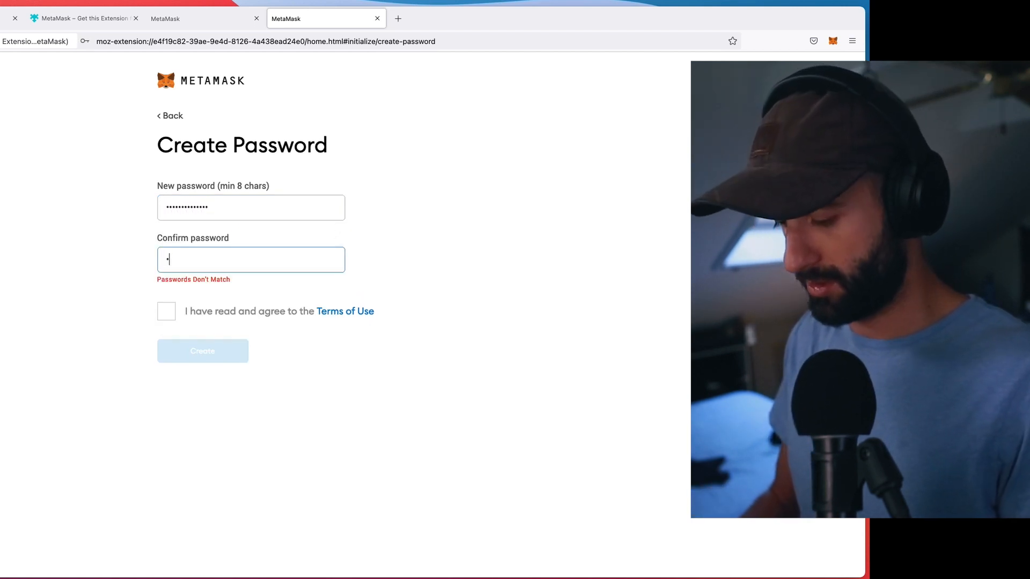
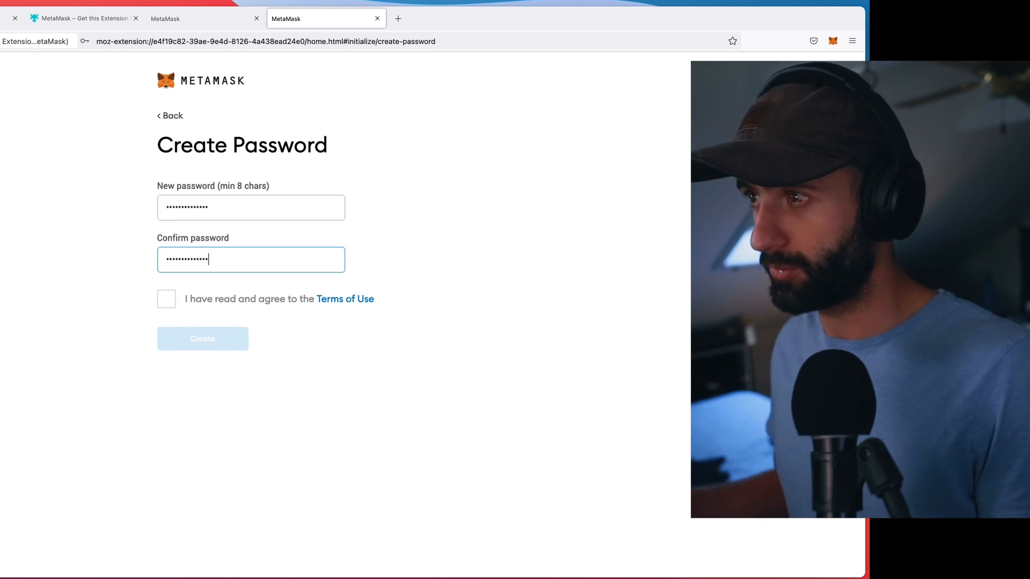
click(165, 310)
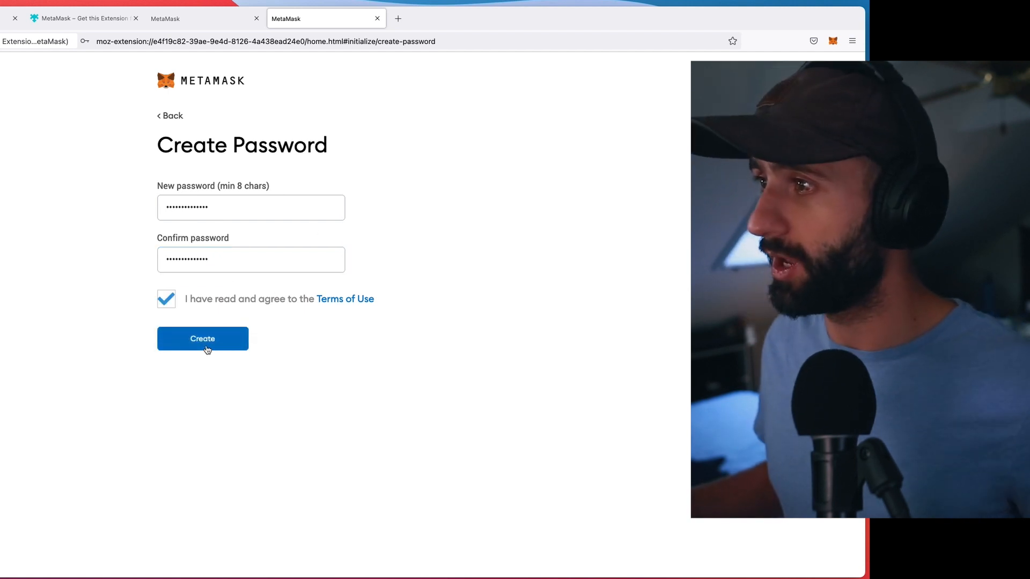
click(207, 347)
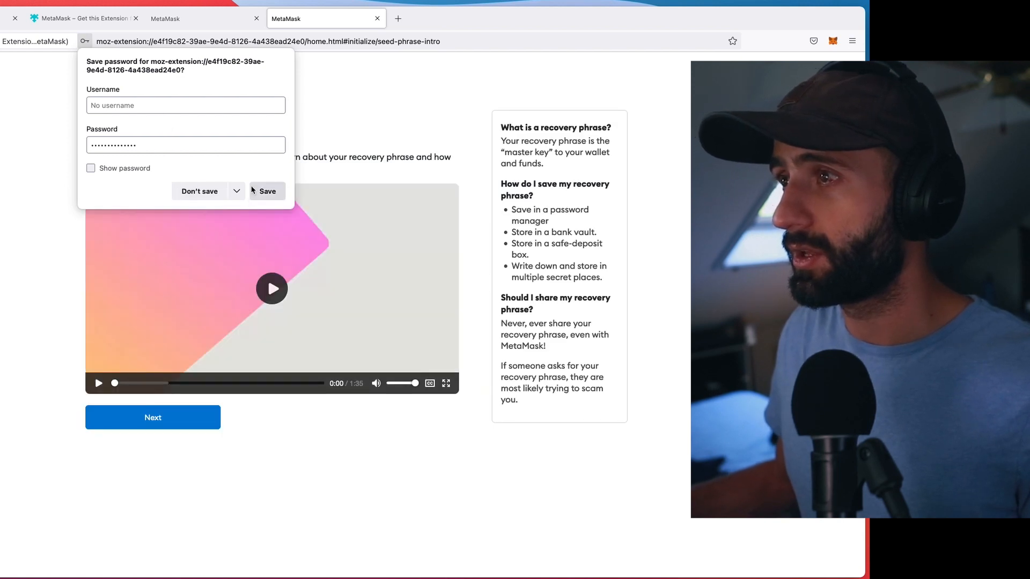
Dismiss Firefox's save-password prompt and continue to the Secret Backup Phrase page
click(290, 110)
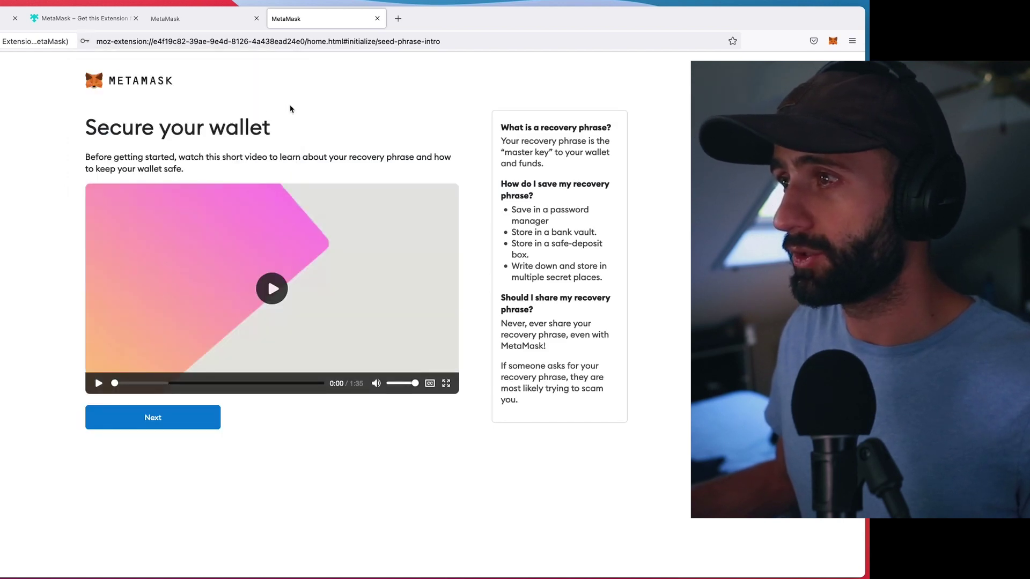
click(171, 421)
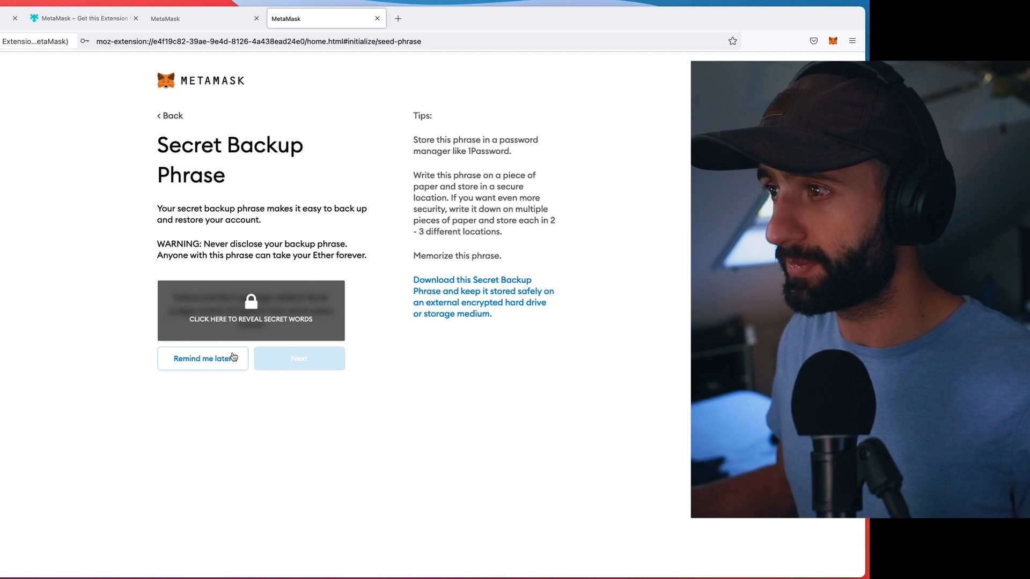
drag(145, 150, 266, 185)
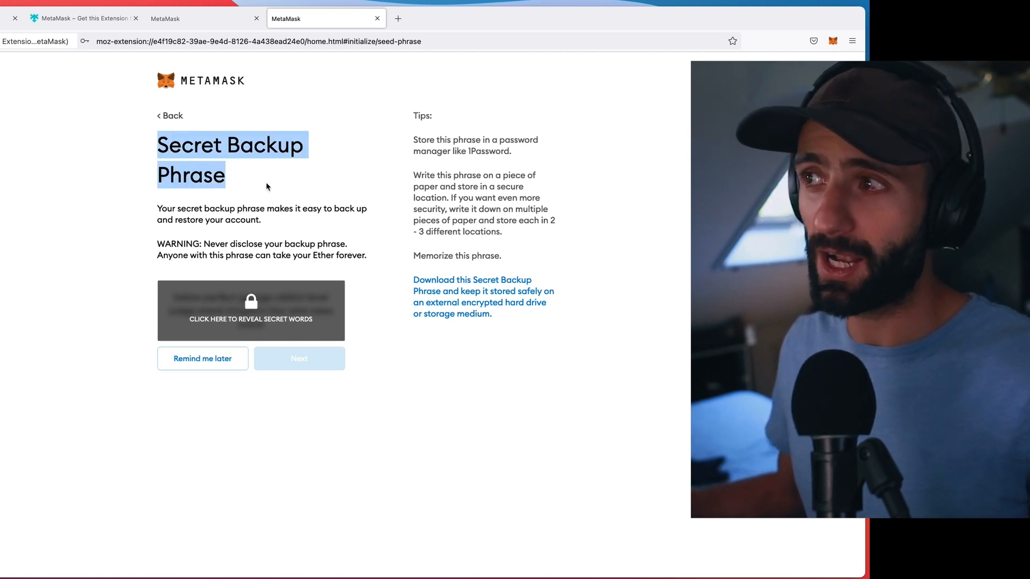
click(268, 187)
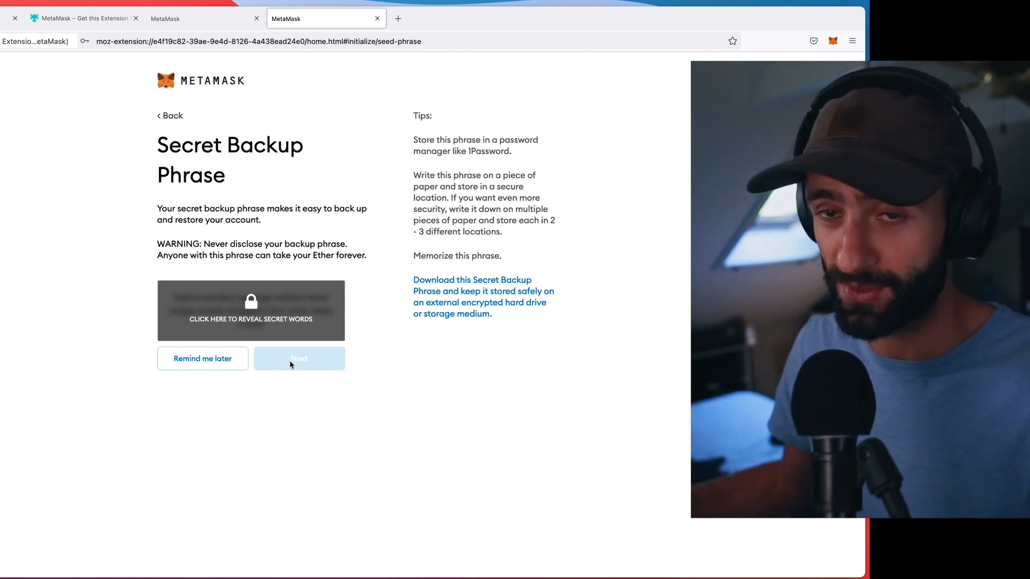
click(234, 363)
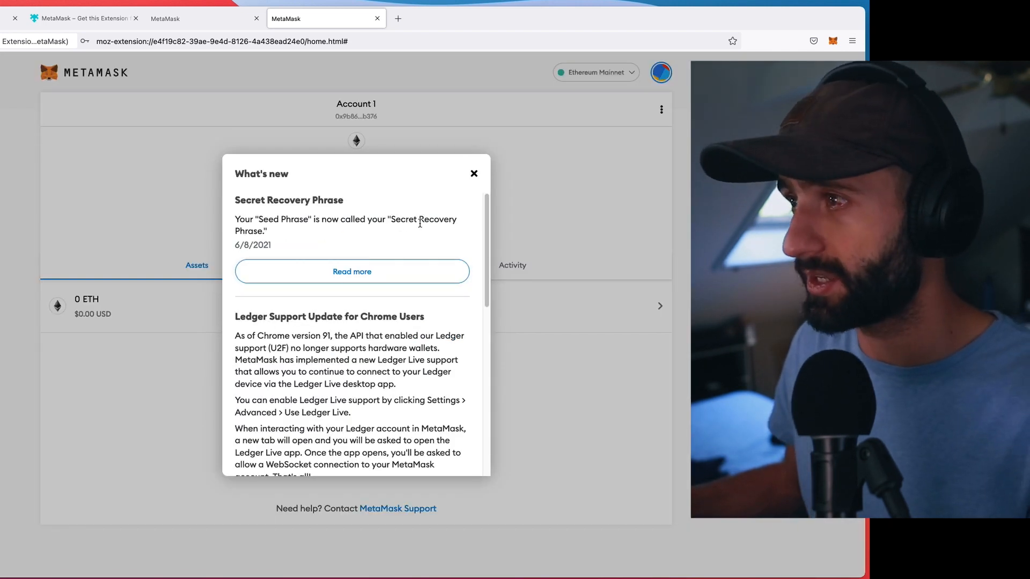
click(474, 174)
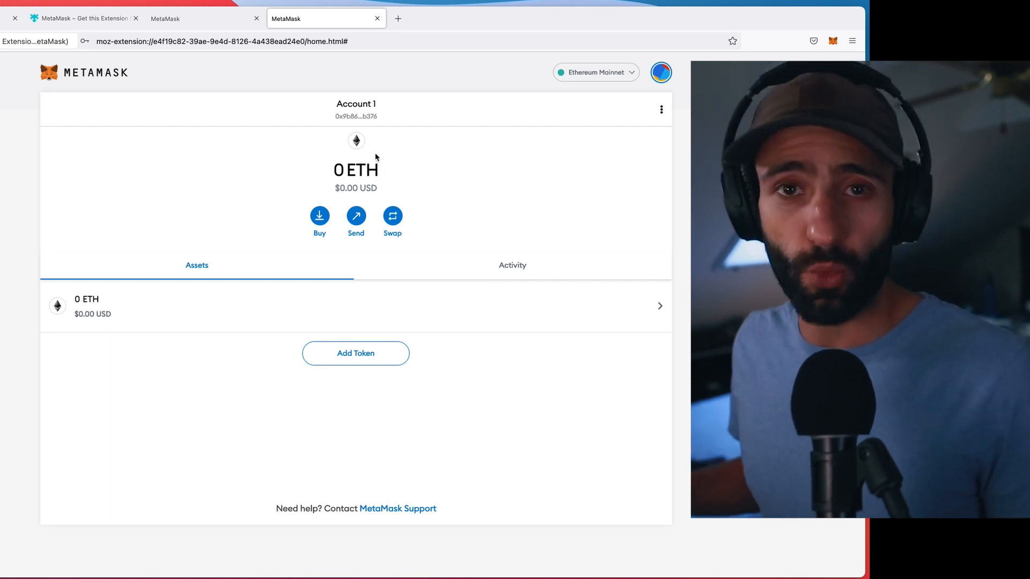
click(368, 118)
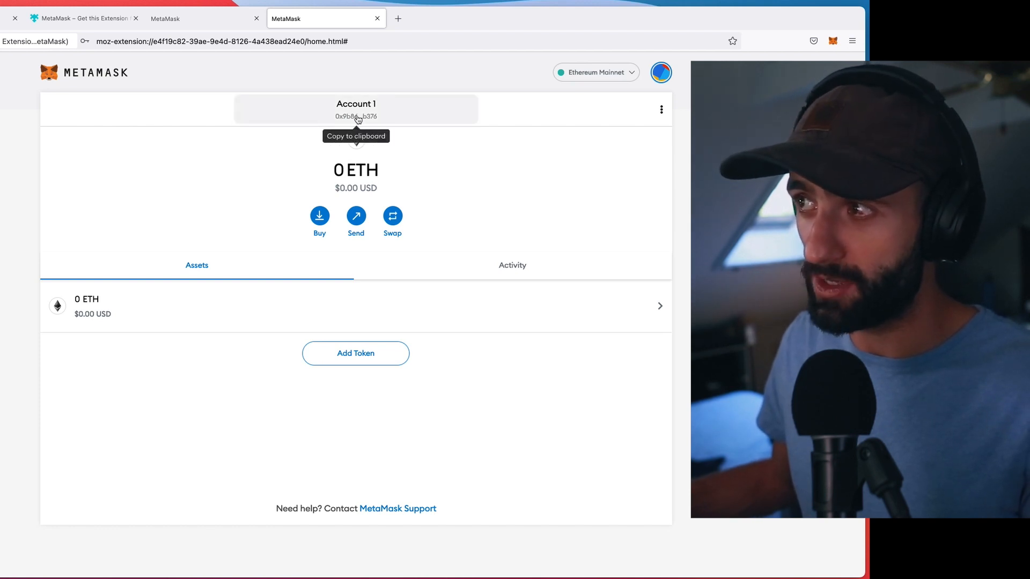
click(325, 214)
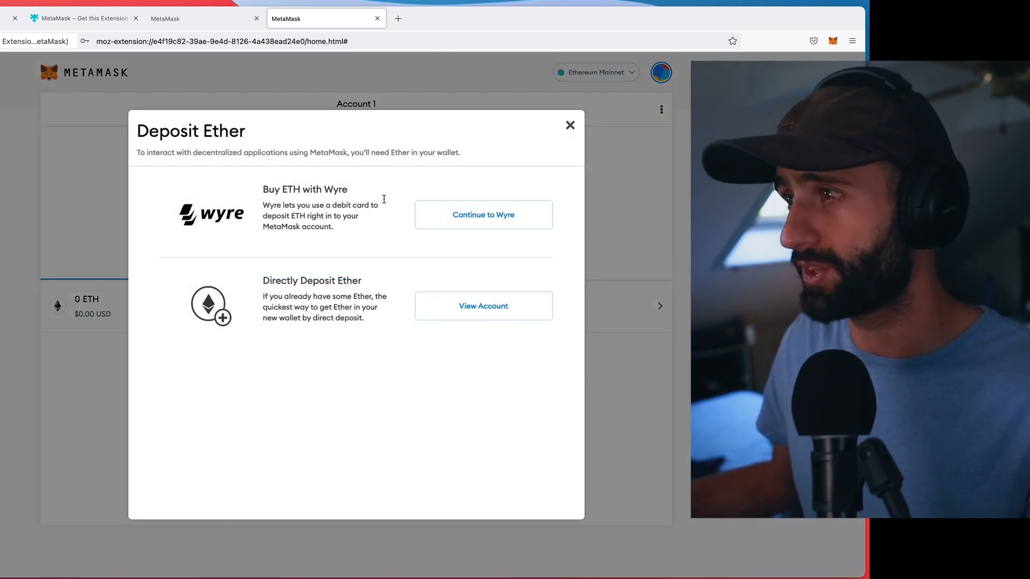
click(477, 303)
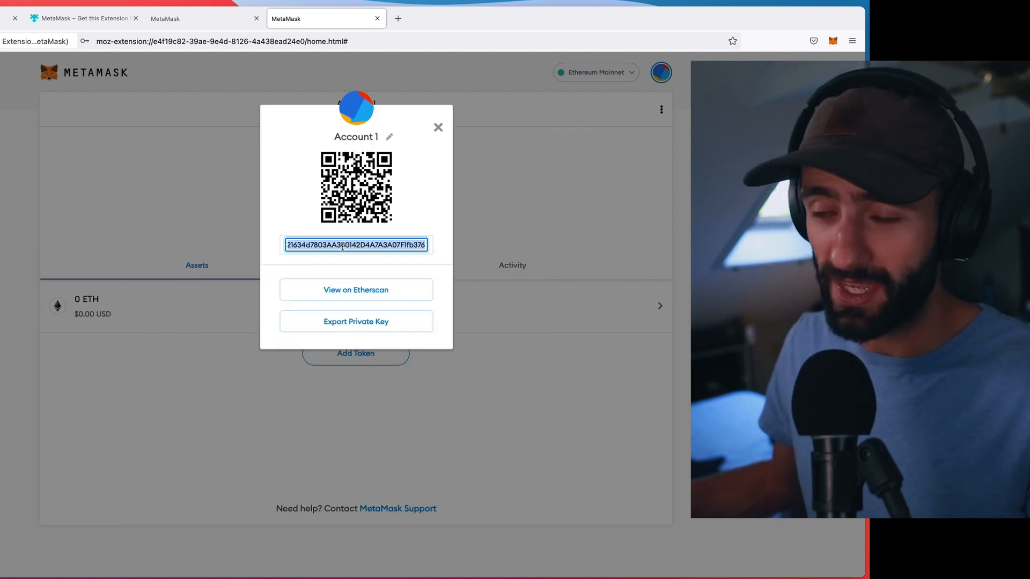
click(438, 127)
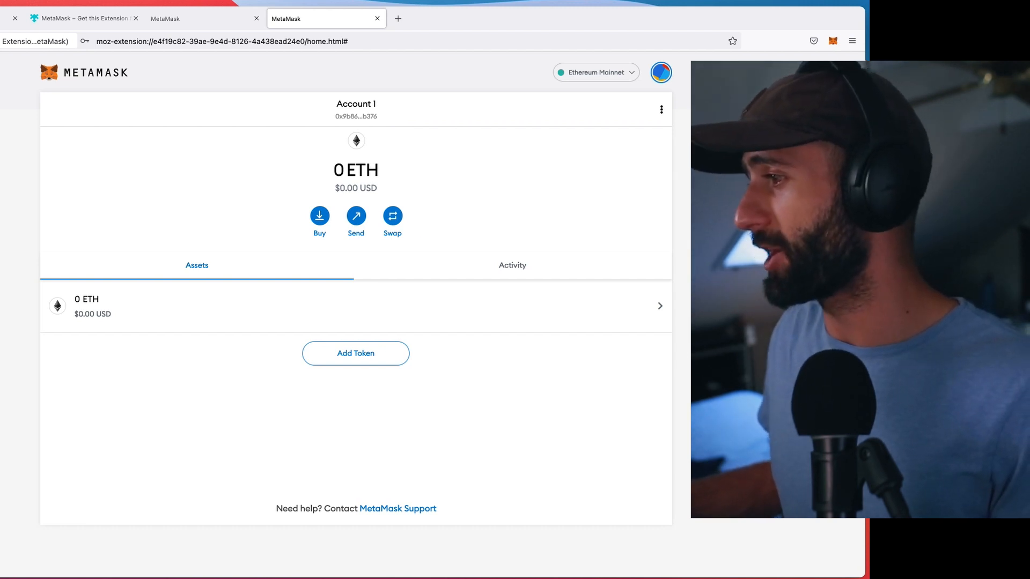
click(357, 117)
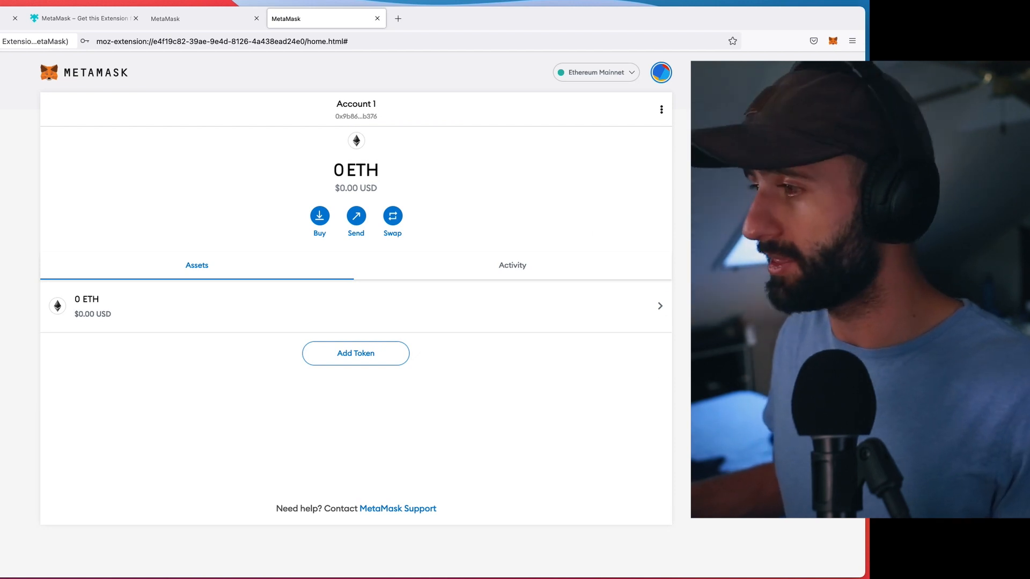
key(super+Tab)
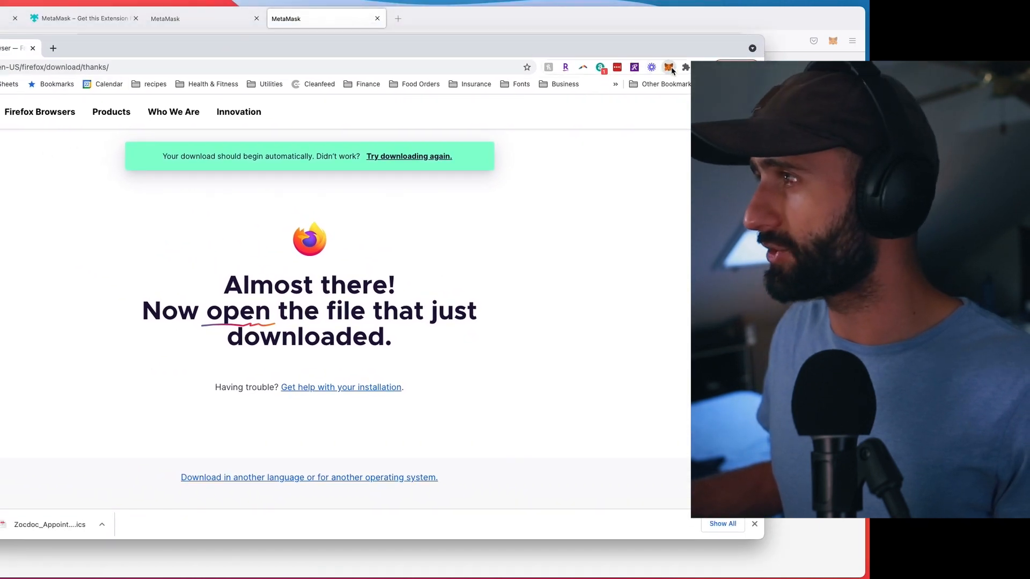
Unlock the existing Chrome wallet with its password, showing Account 1 with 0.2139 ETH
click(669, 67)
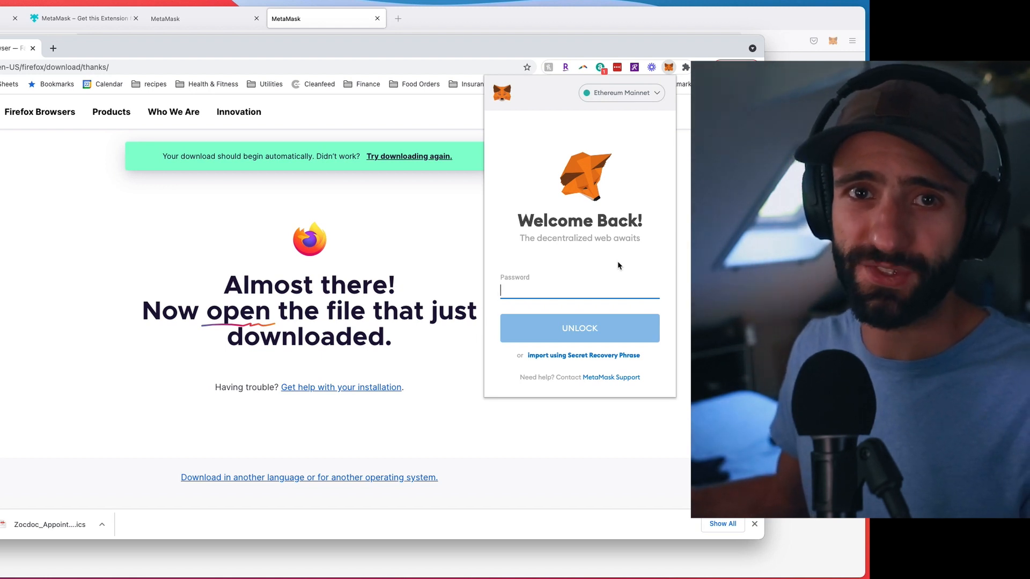
text(••••••••••••)
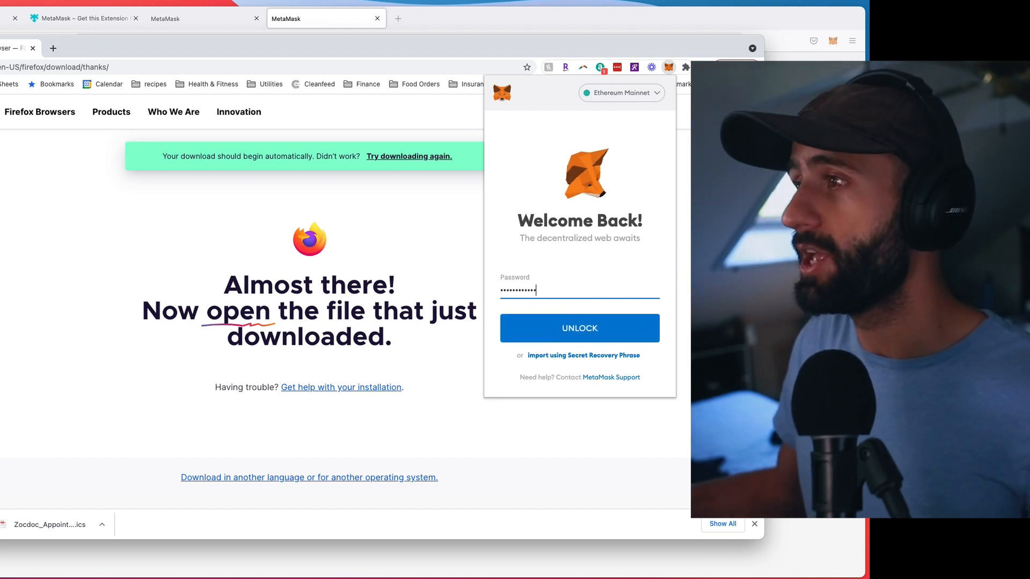
click(620, 328)
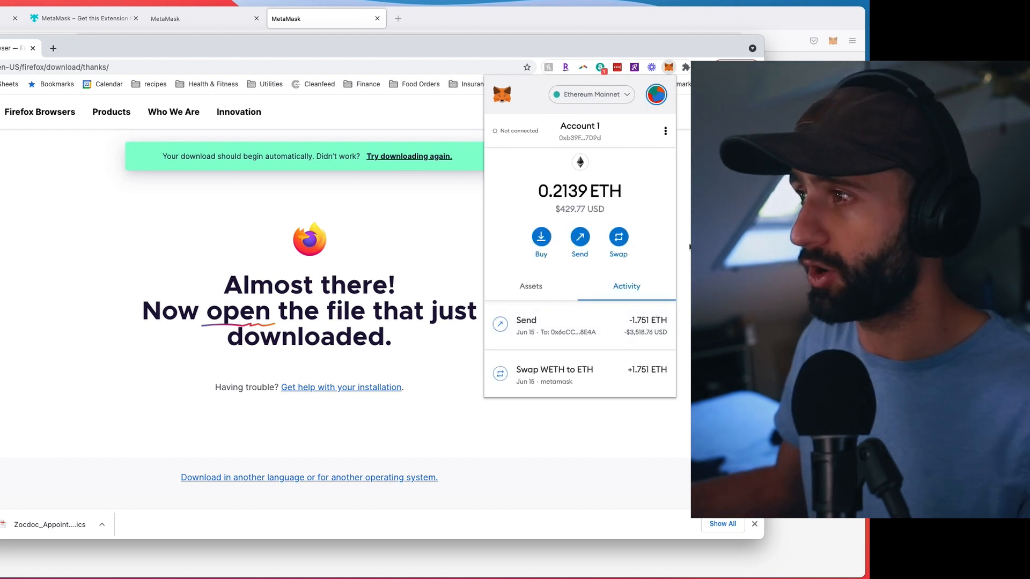
drag(69, 55, 87, 57)
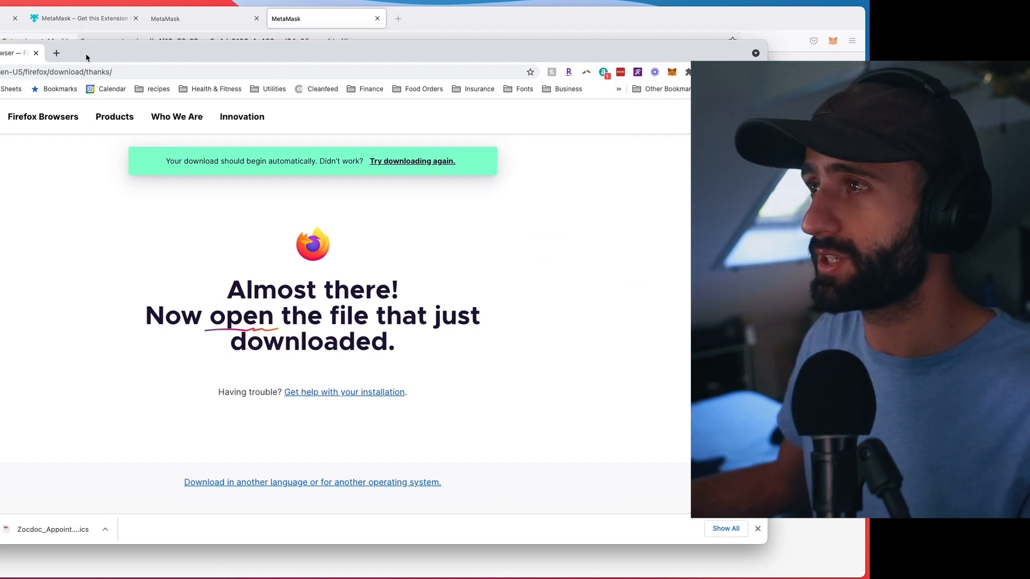
Copy the new wallet's address and start a send from the old wallet to it
click(291, 20)
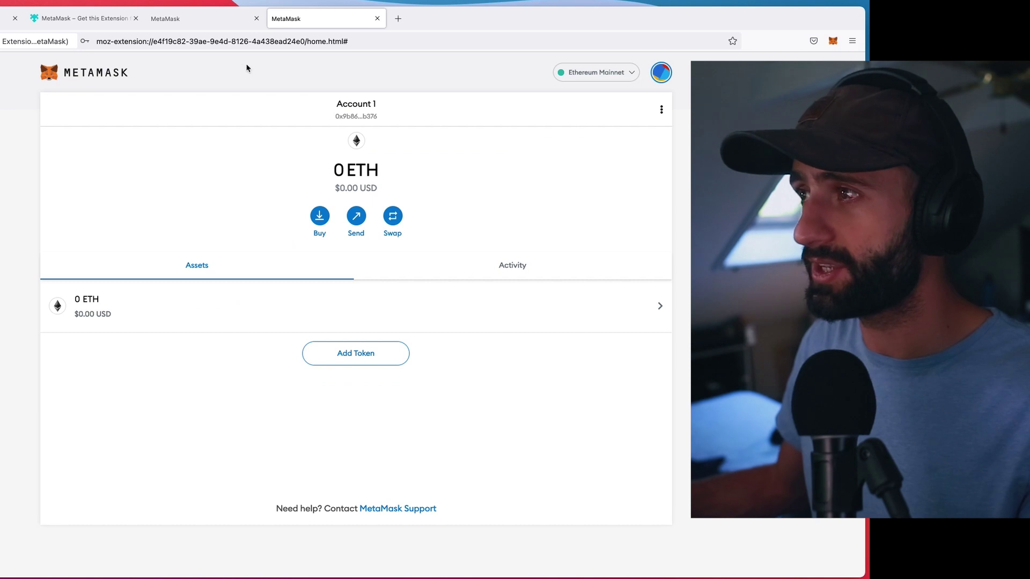
click(357, 116)
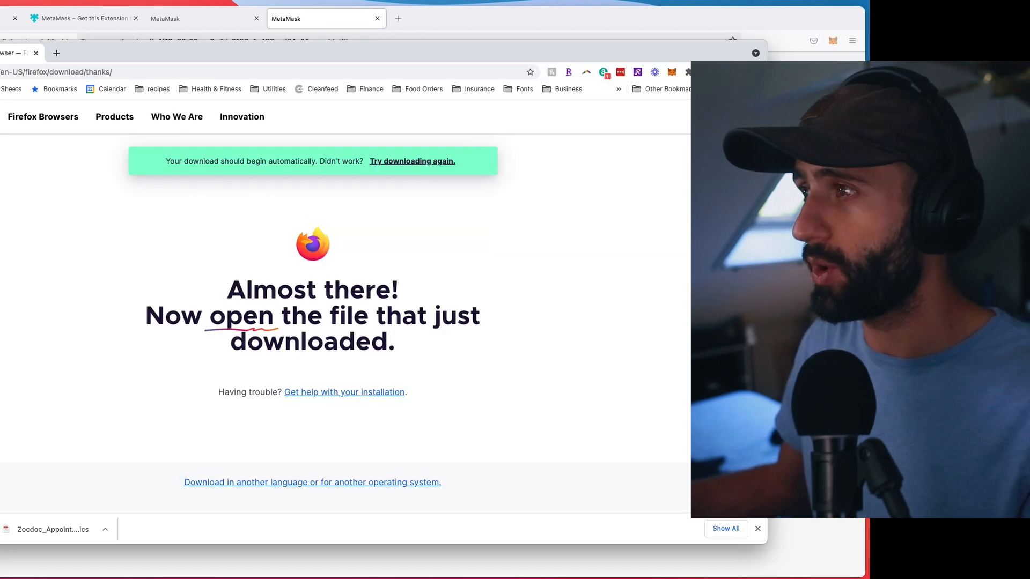
click(670, 73)
click(585, 244)
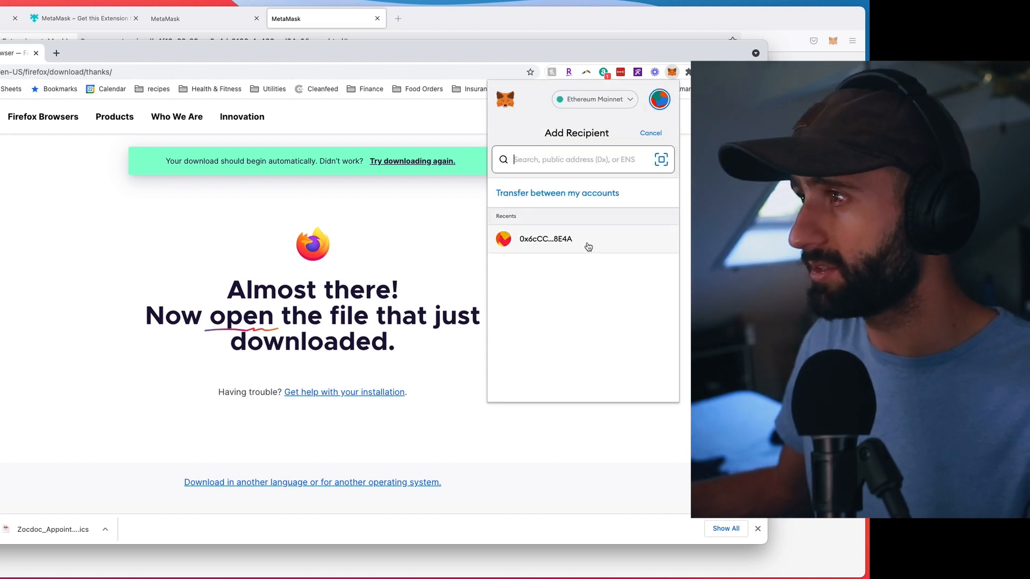
key(ctrl+v)
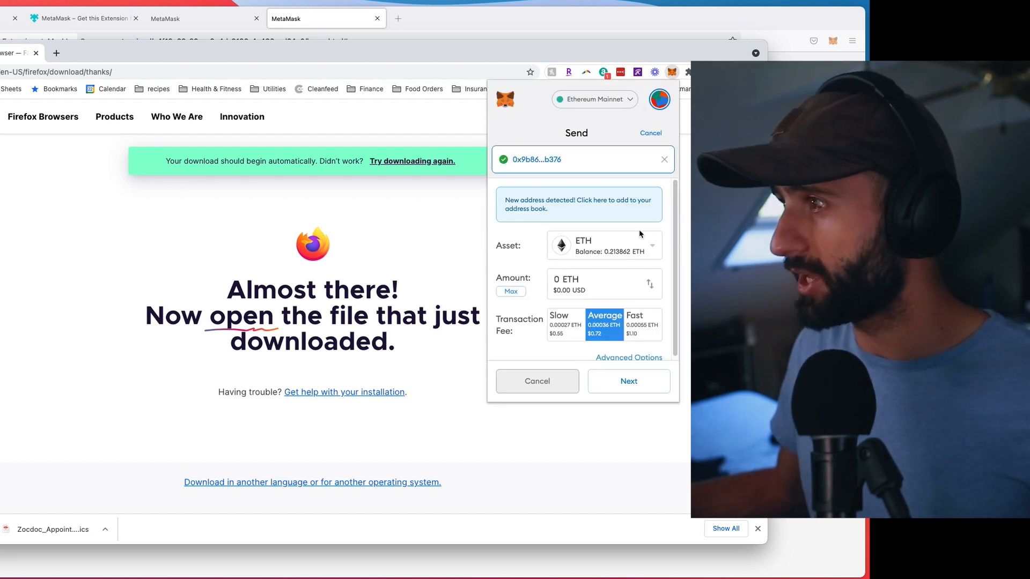
Send 0.115 ETH at the Fast fee, revising the first 0.1 amount, and confirm
click(556, 279)
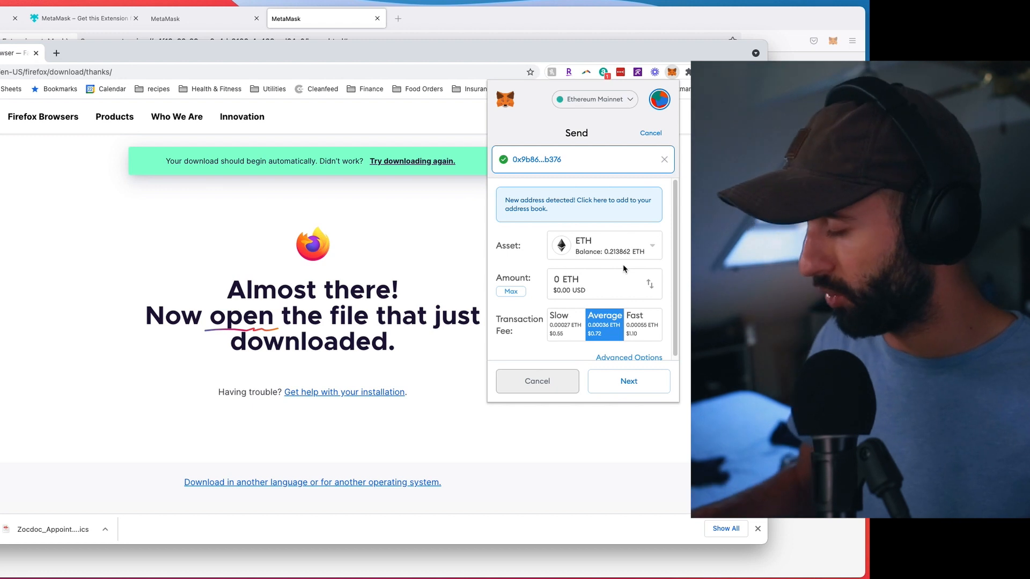
text(.1)
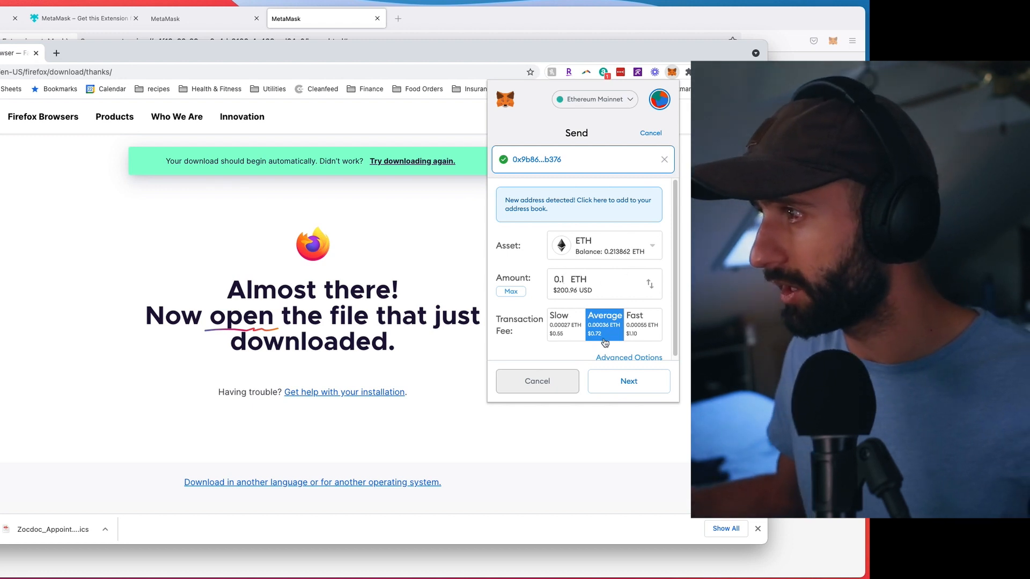
click(640, 330)
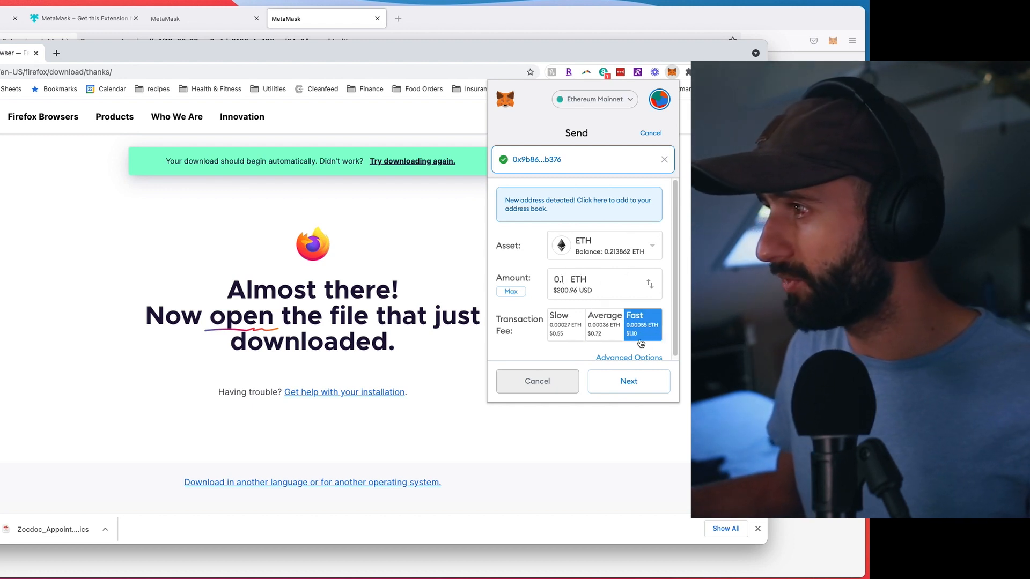
click(638, 385)
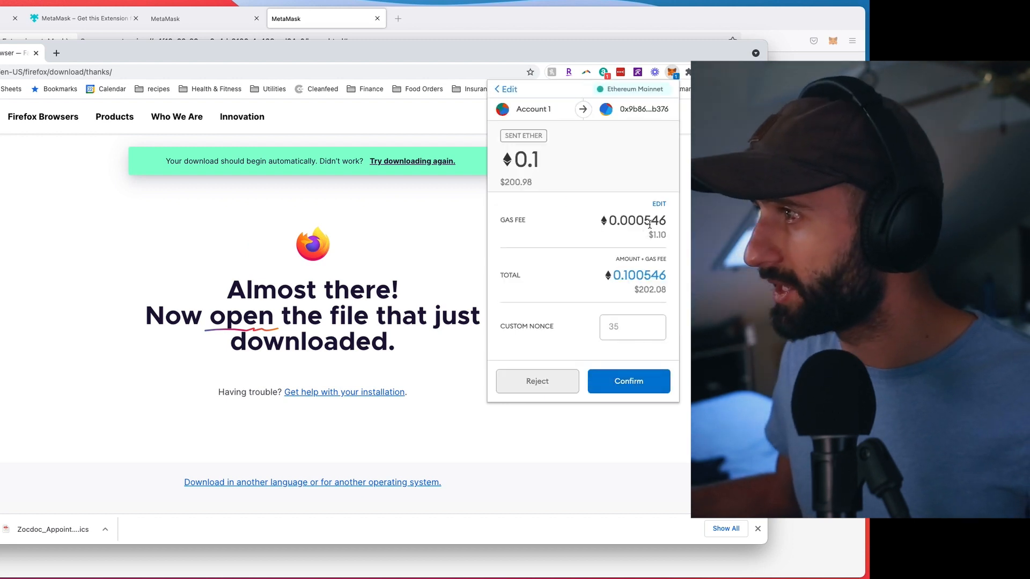
mouse_move(636, 220)
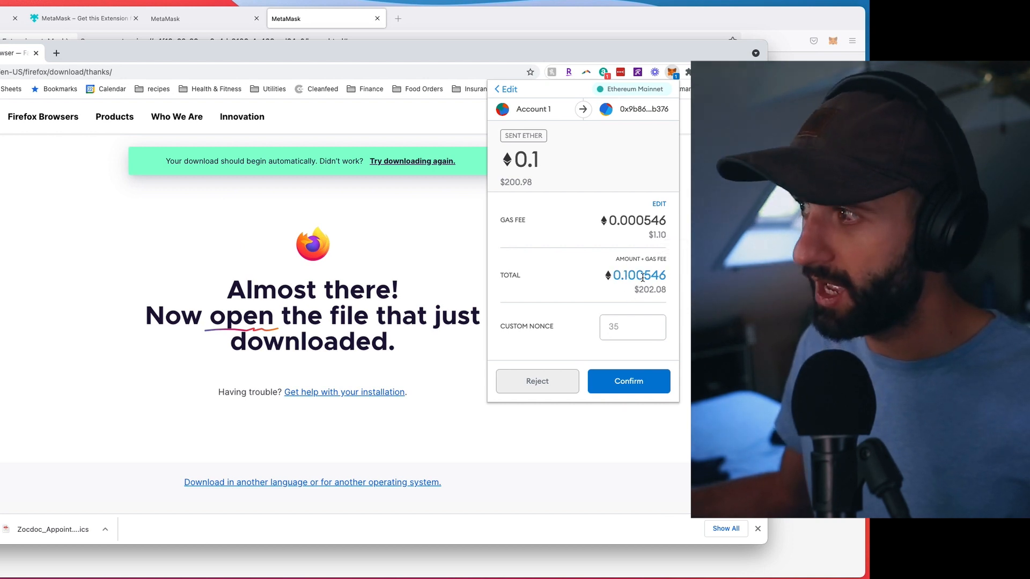
click(507, 89)
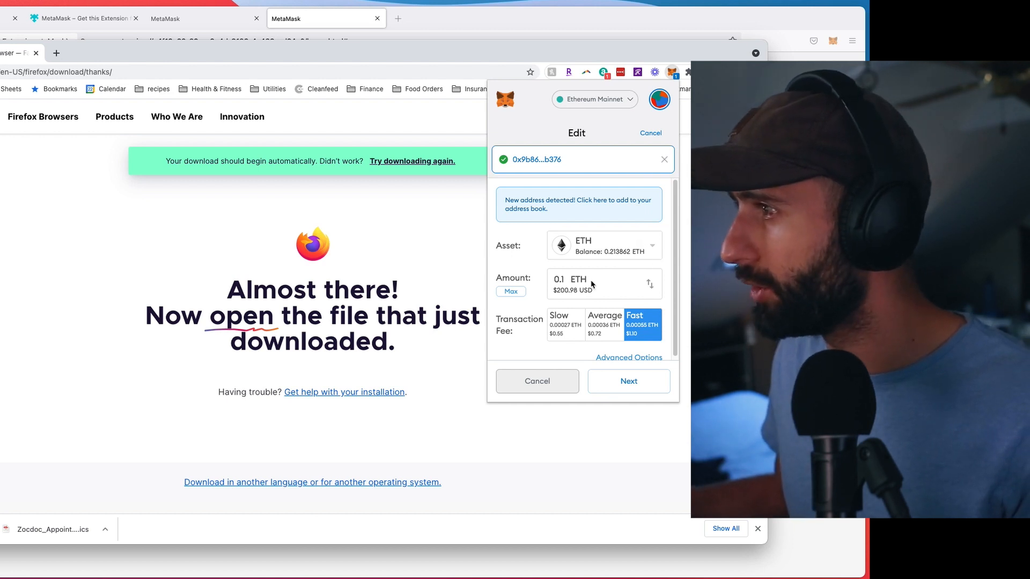
text(1)
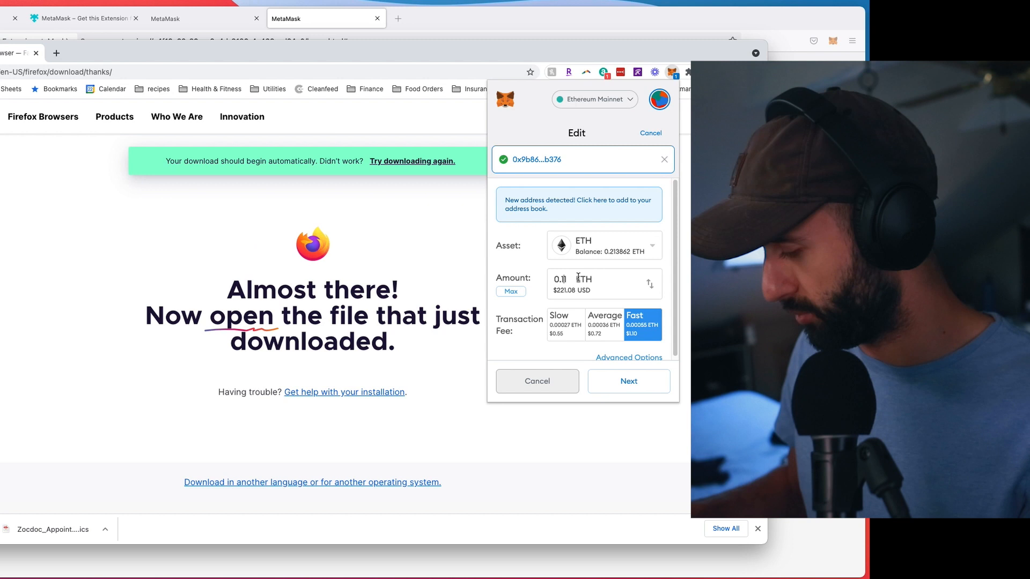
text(5)
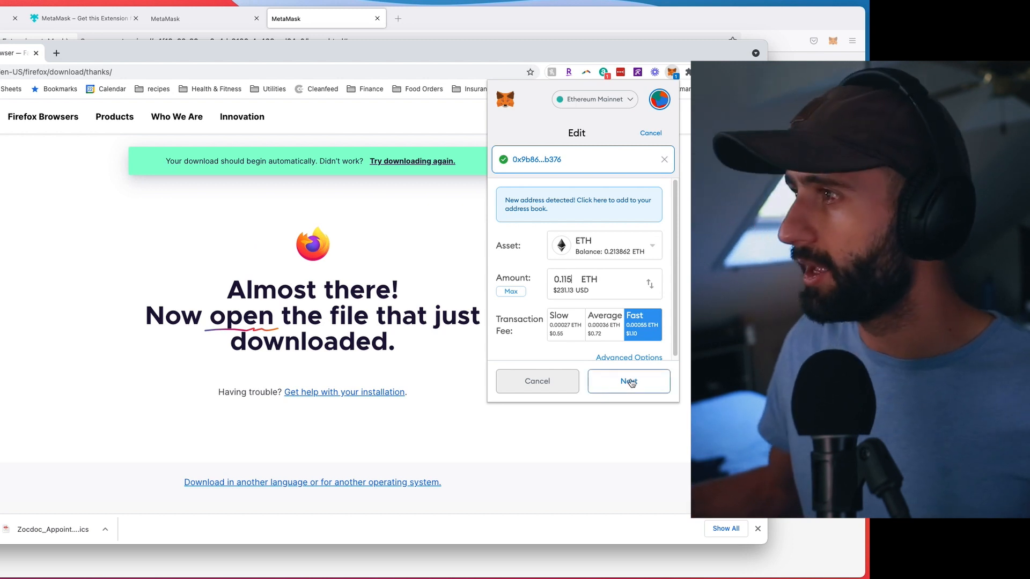
click(628, 381)
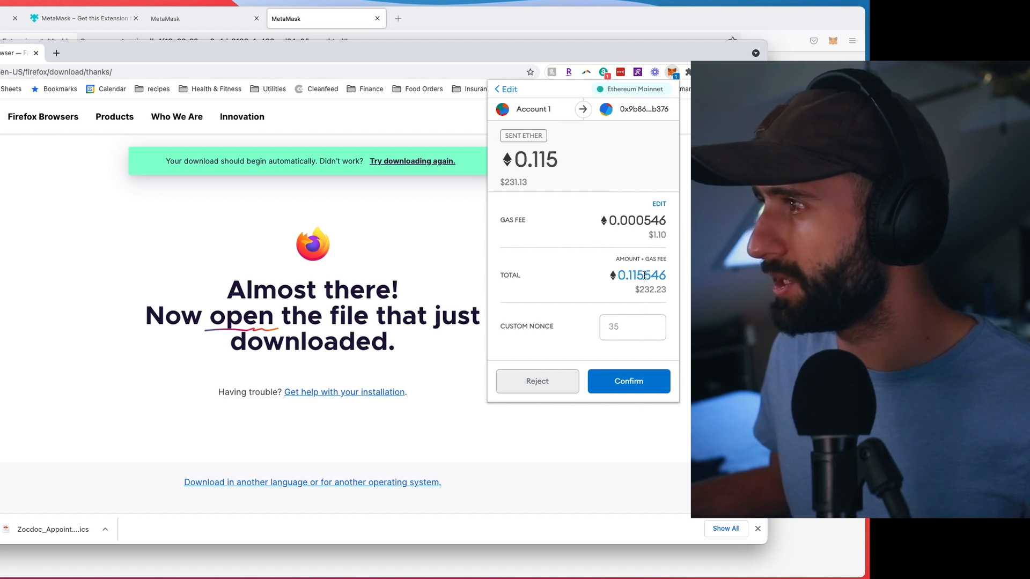
click(648, 390)
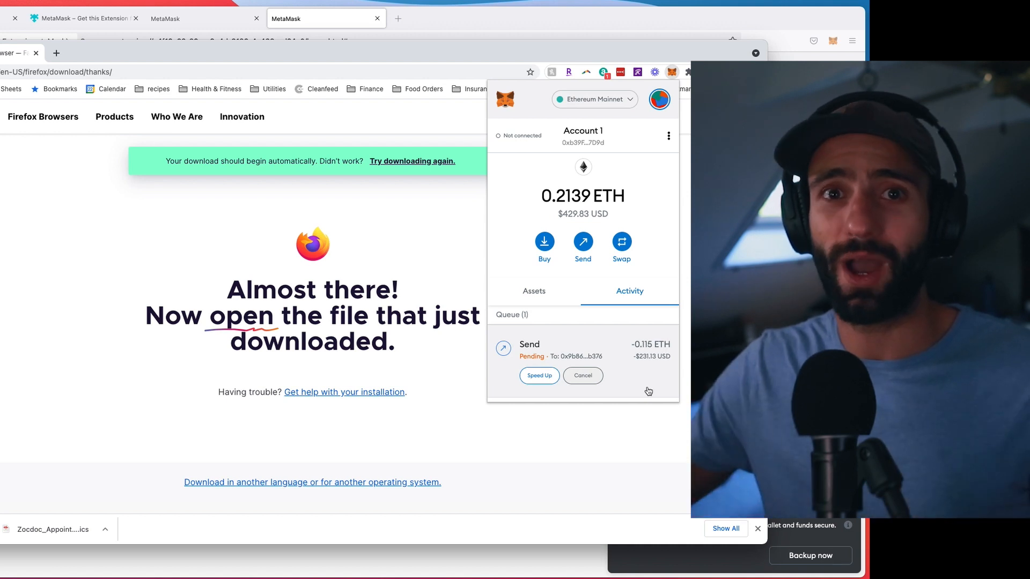
Check the new wallet received 0.115 ETH and open a fresh browser tab
click(352, 24)
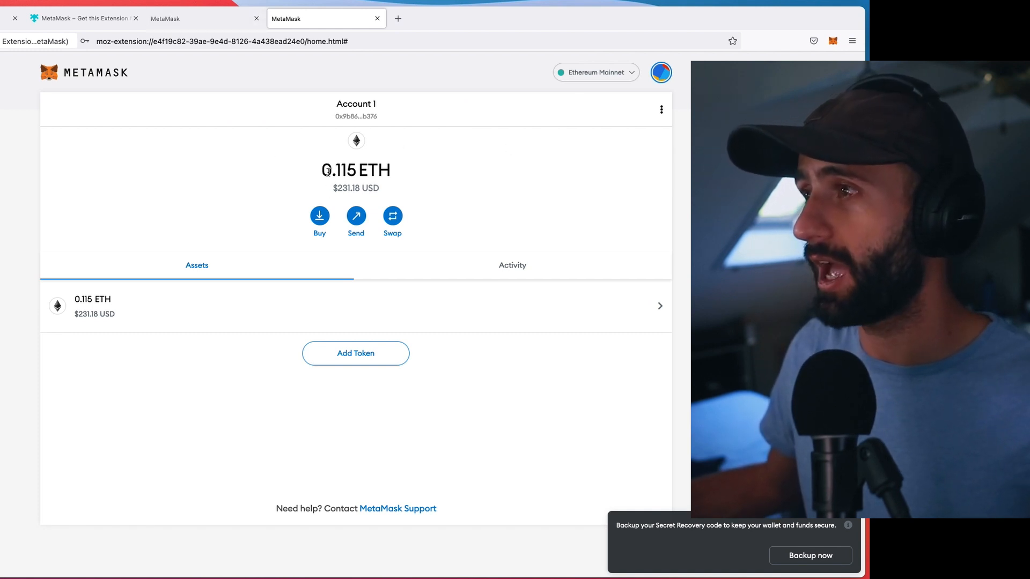
drag(322, 170, 355, 167)
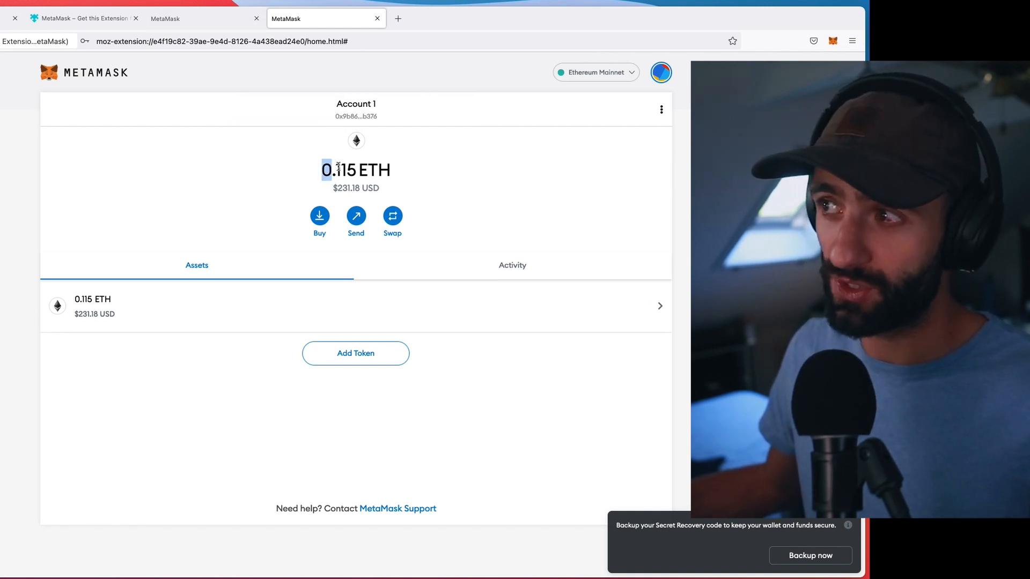
click(397, 19)
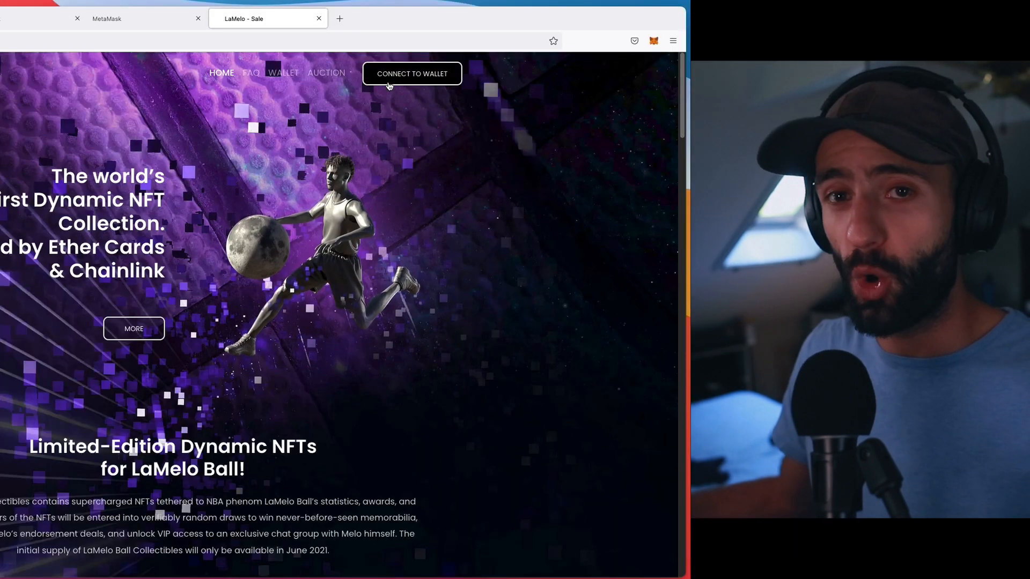
Connect the LaMelo Ball Collectibles site to MetaMask Account 1
click(412, 74)
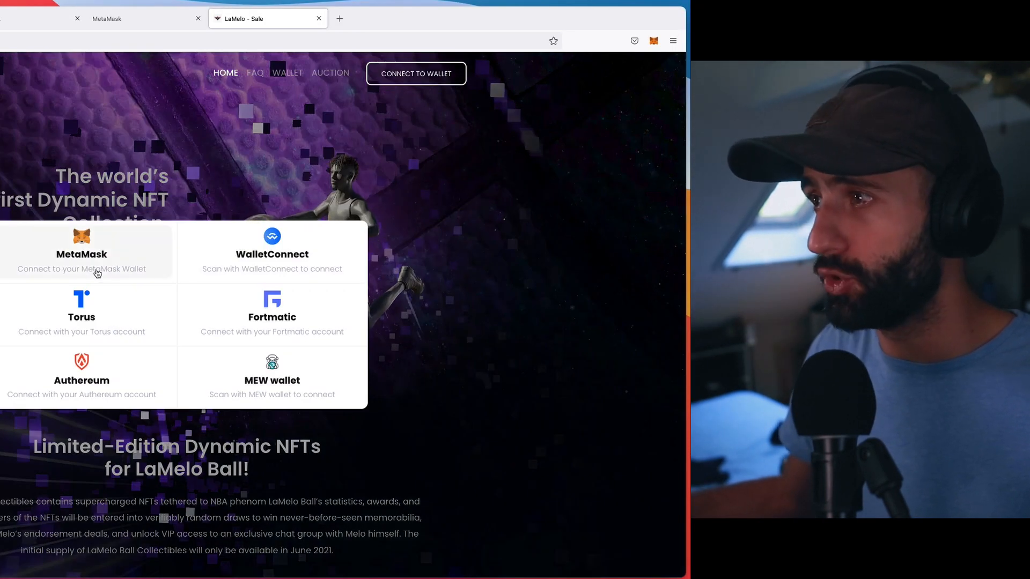
click(93, 257)
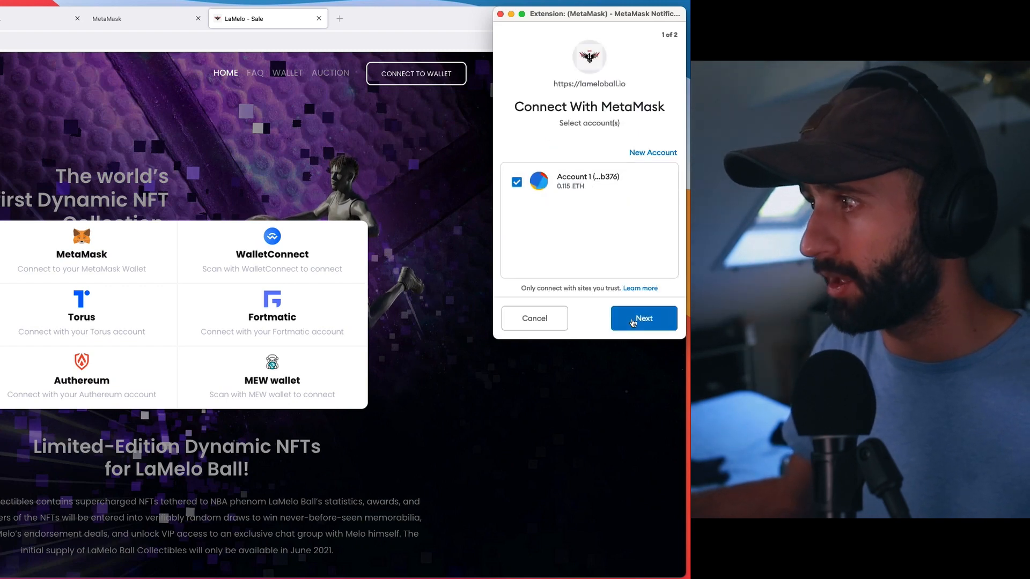
click(633, 321)
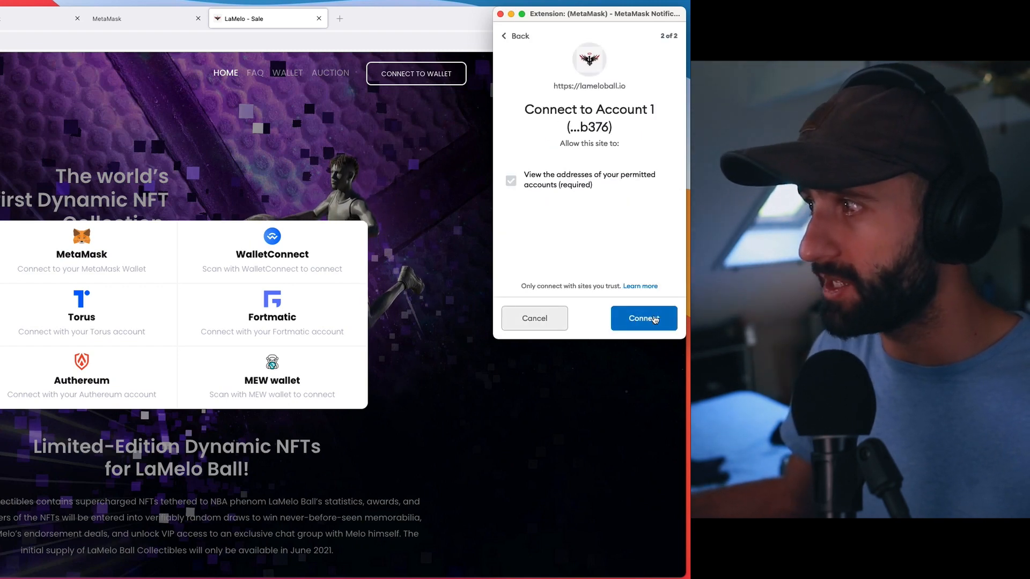
click(644, 318)
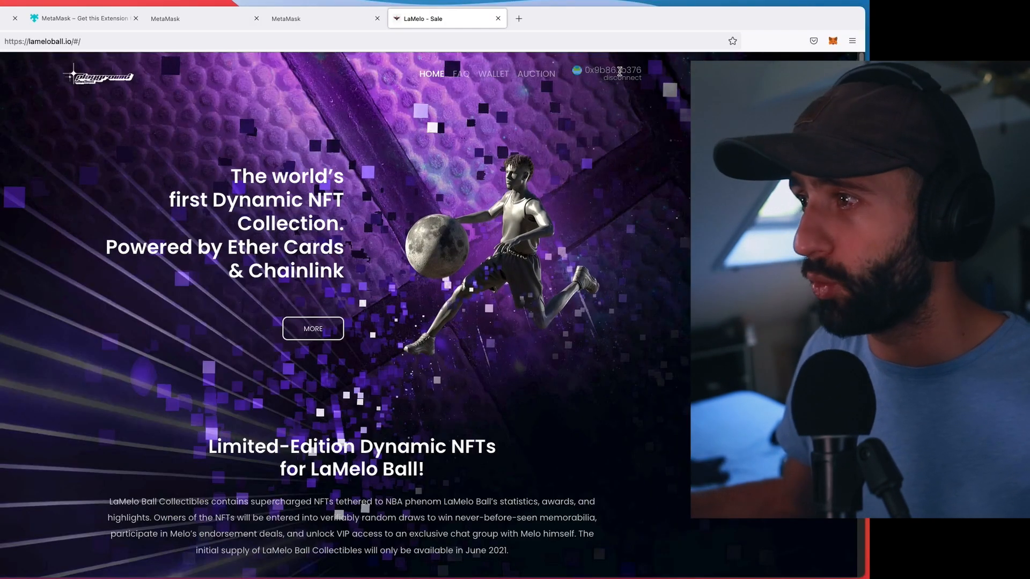
scroll(449, 318, down, 8)
scroll(434, 338, down, 5)
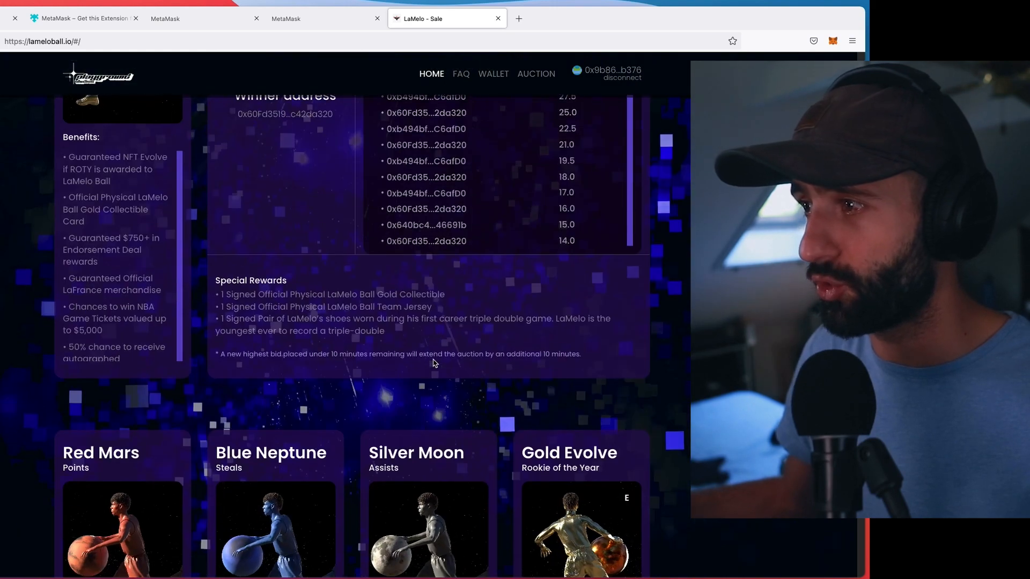
scroll(435, 354, down, 2)
scroll(432, 358, down, 5)
scroll(433, 358, down, 3)
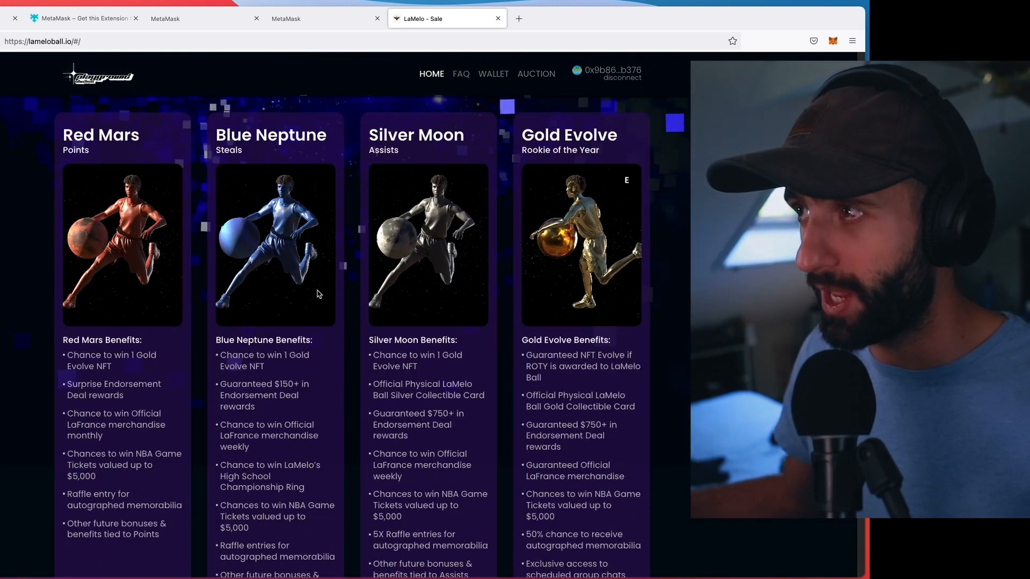
scroll(398, 357, down, 5)
scroll(323, 386, down, 4)
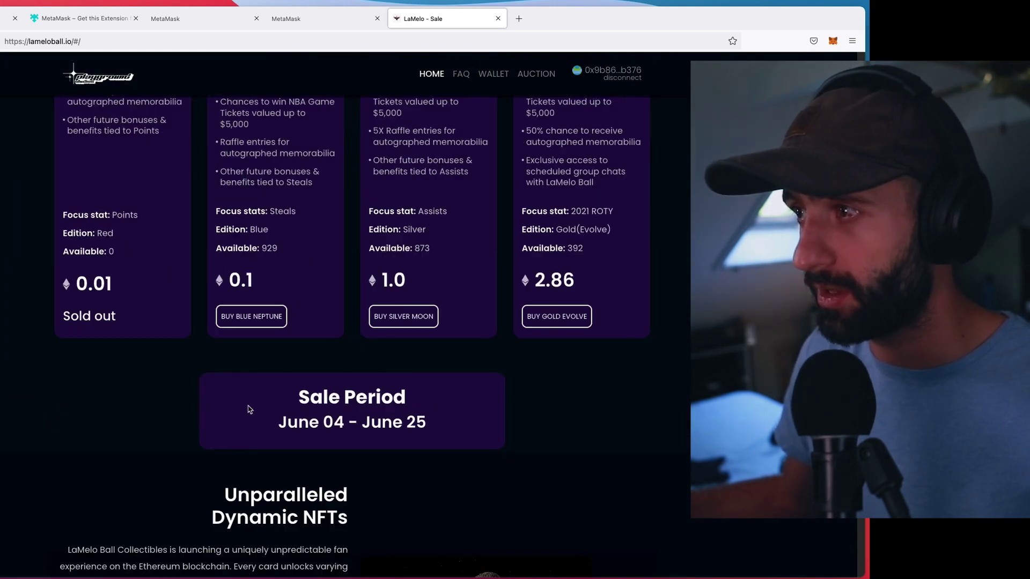
Set up a Blue Neptune purchase of 1 card with the terms accepted
click(248, 321)
click(288, 178)
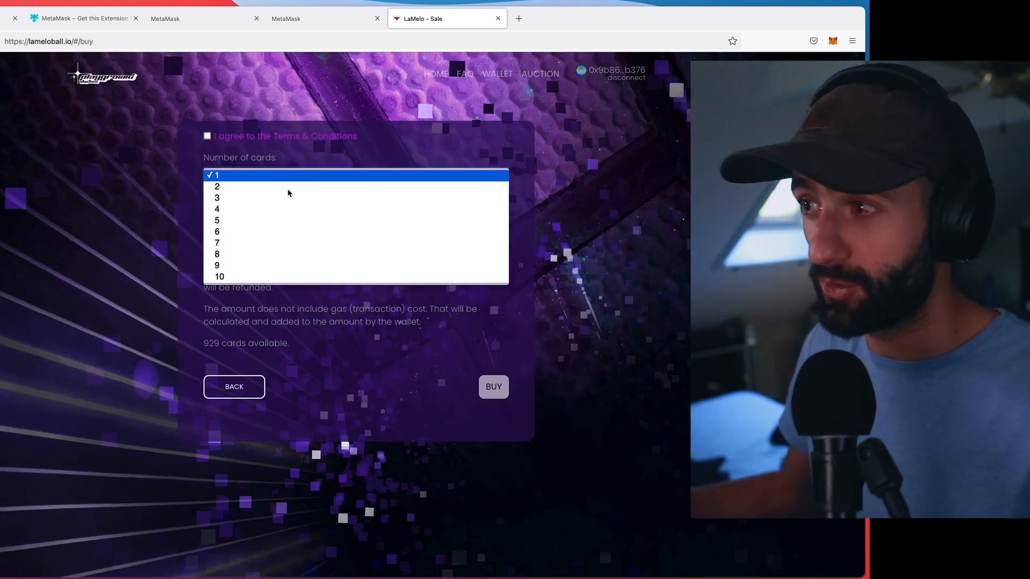
click(289, 175)
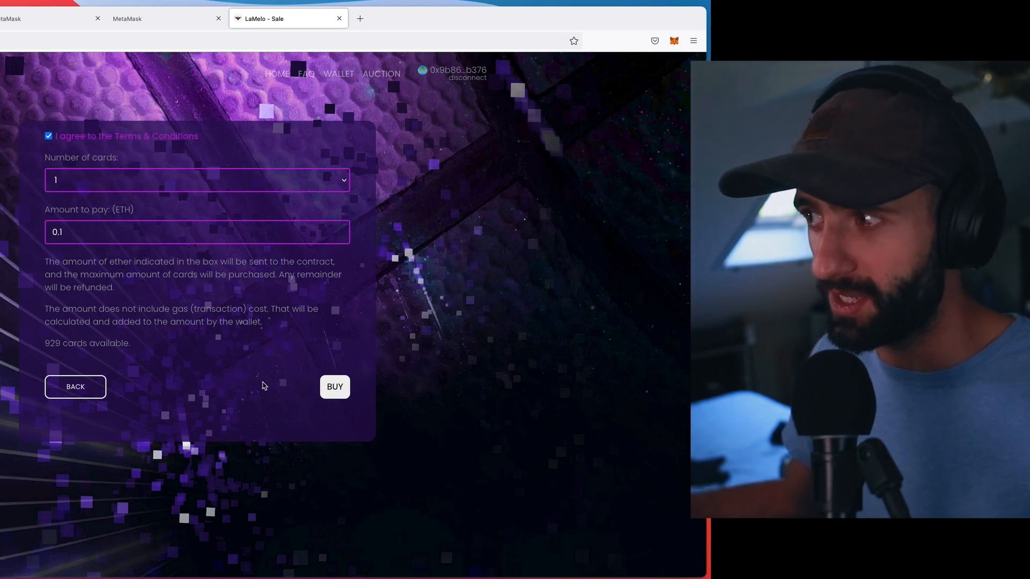
Submit the purchase and approve the 0.1 ETH payment in the MetaMask popup
click(332, 389)
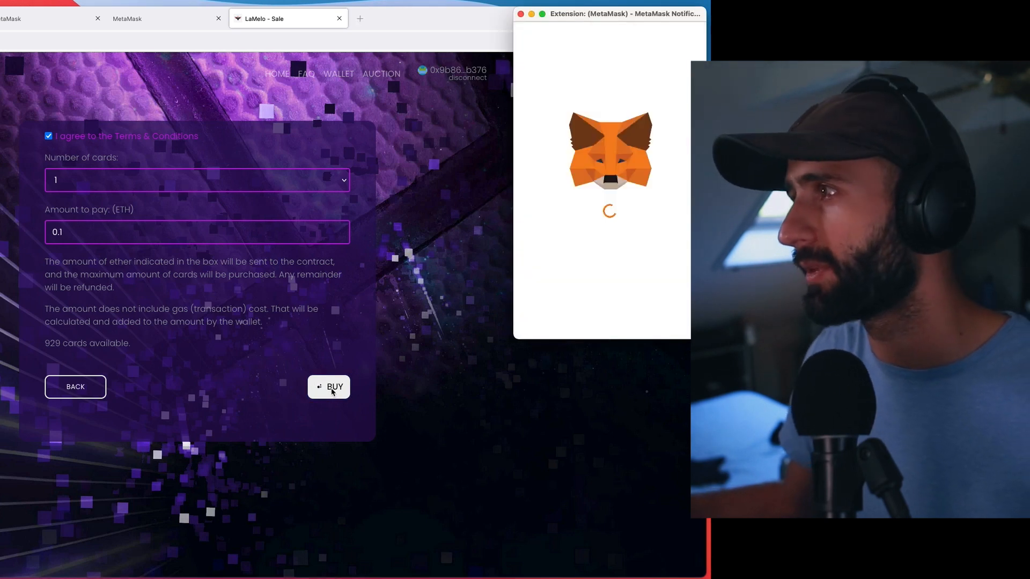
drag(606, 18, 544, 47)
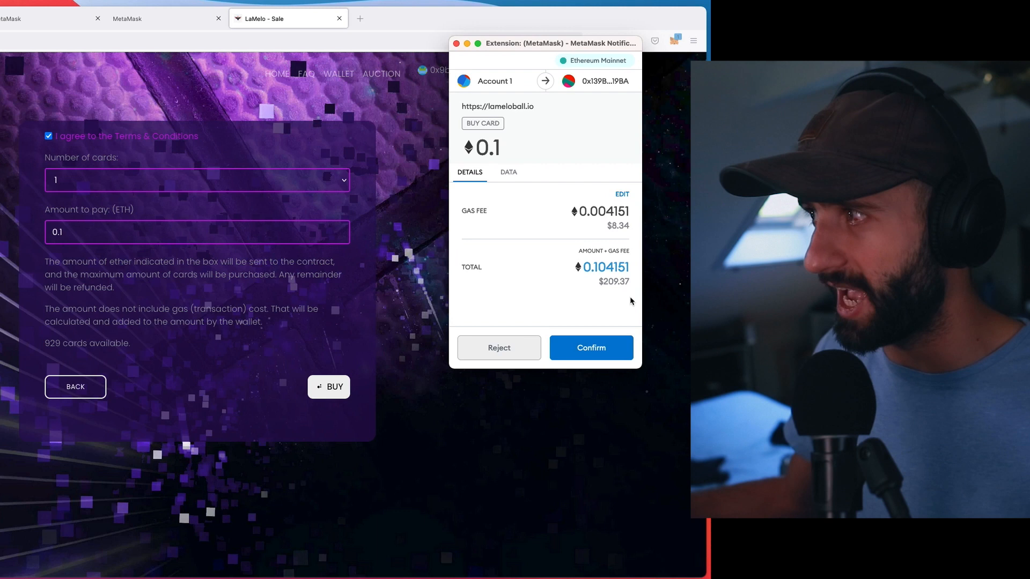
click(594, 350)
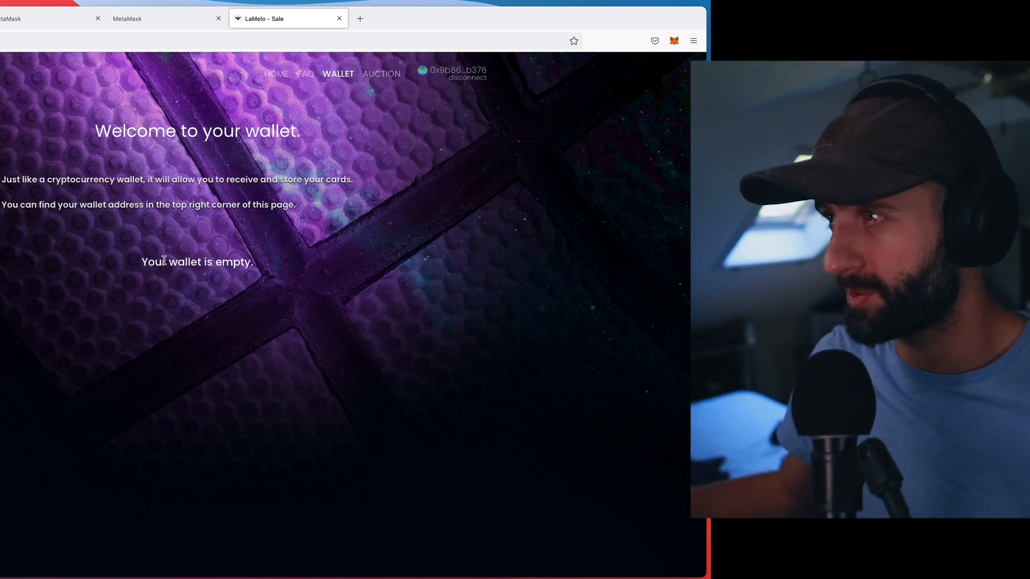
Reconnect MetaMask to the collectibles site so the wallet page shows Blue Neptune card 2572
click(277, 74)
click(338, 74)
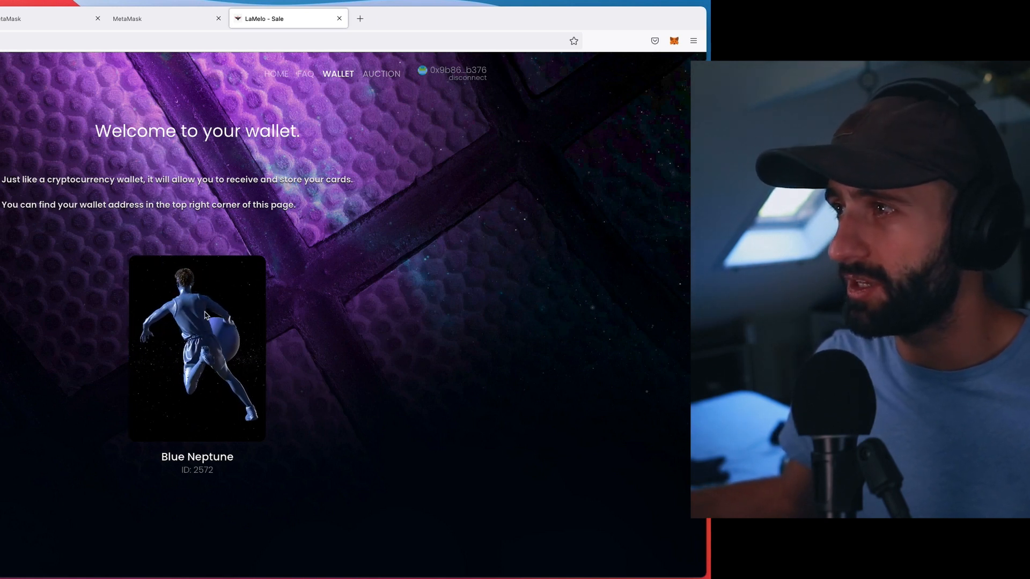
click(451, 76)
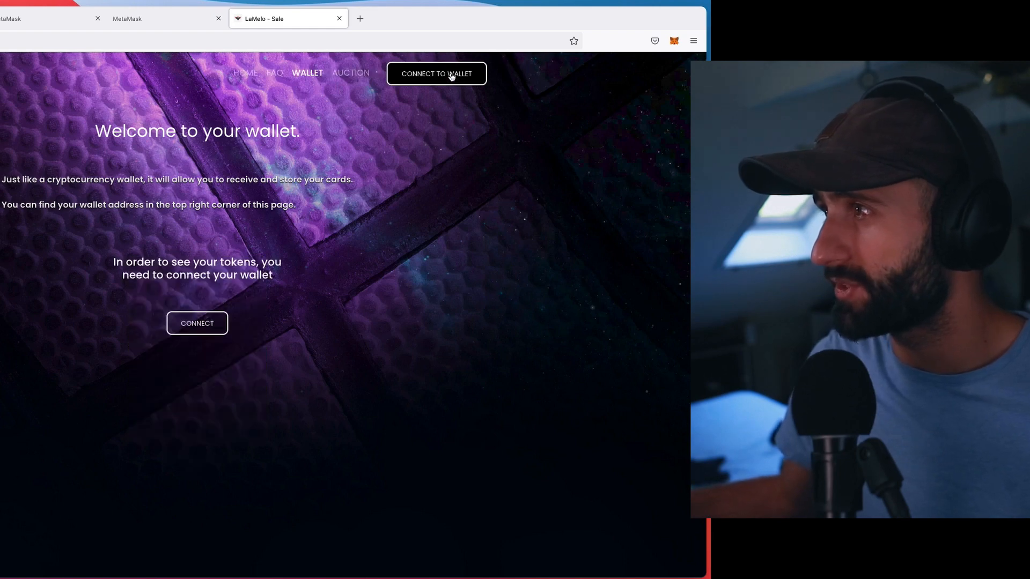
click(197, 323)
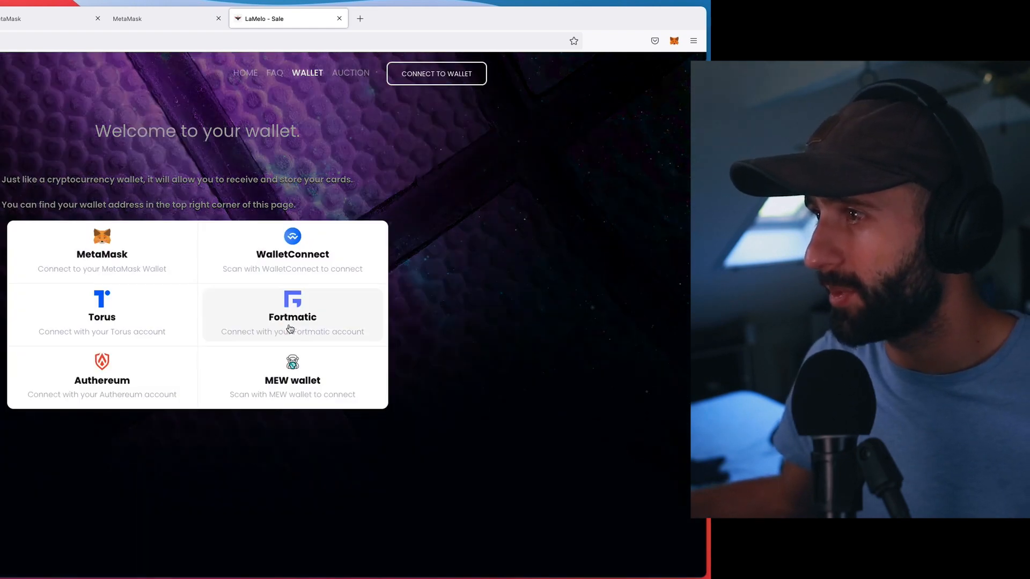
click(141, 256)
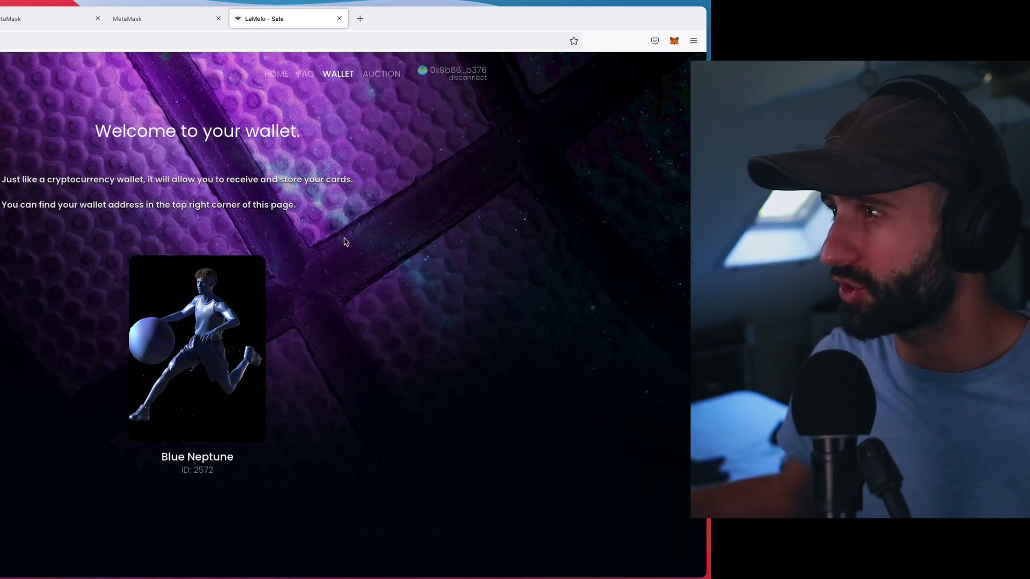
click(276, 73)
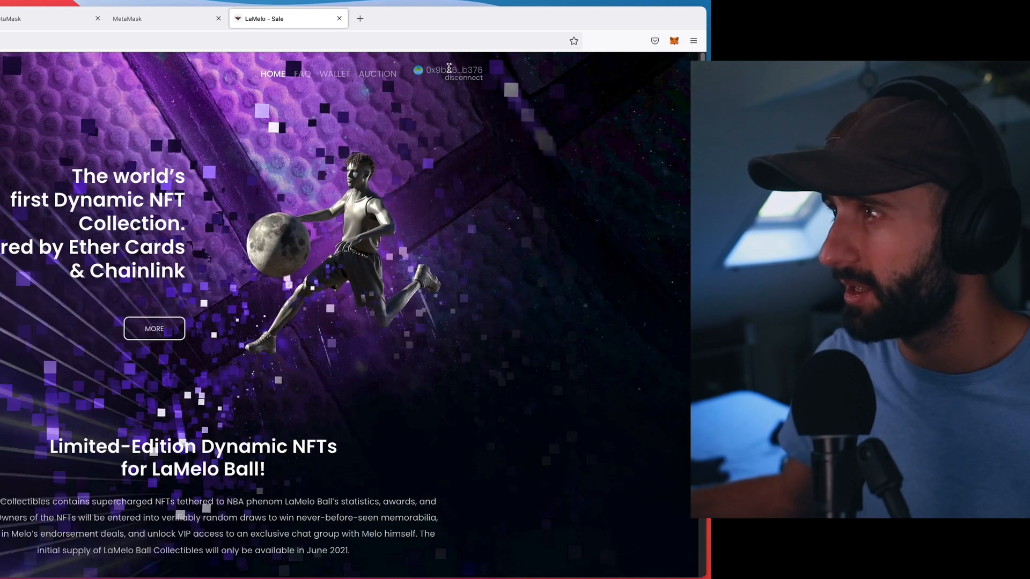
click(335, 73)
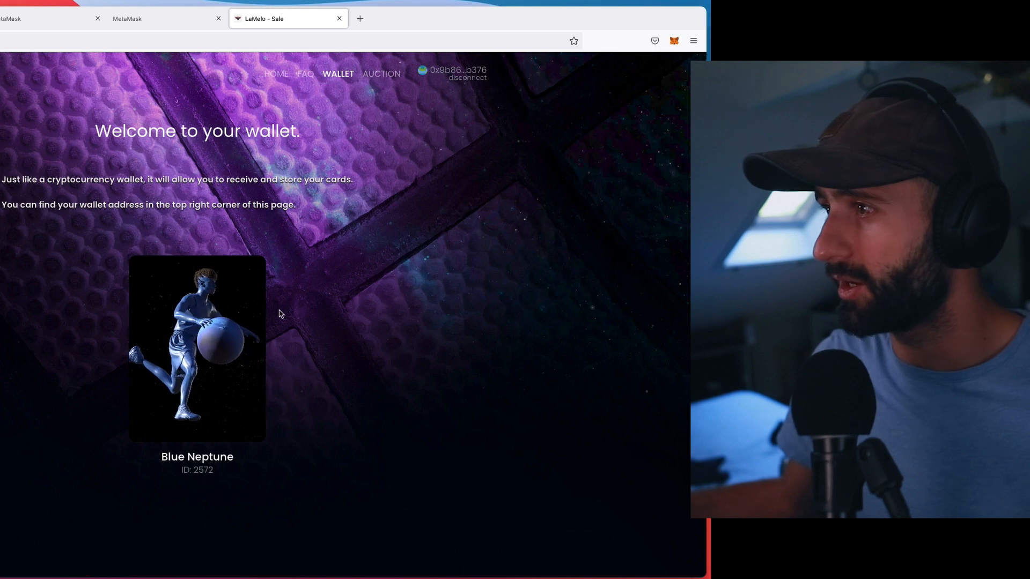
Go to OpenSea in a new tab and connect Account 1 of the MetaMask wallet
click(360, 17)
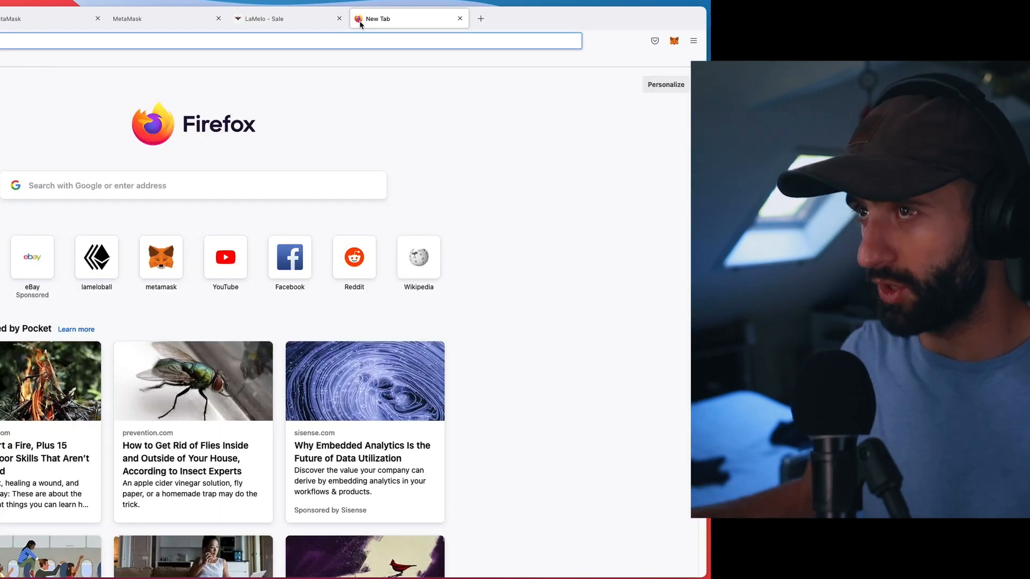
text(opensea)
key(Return)
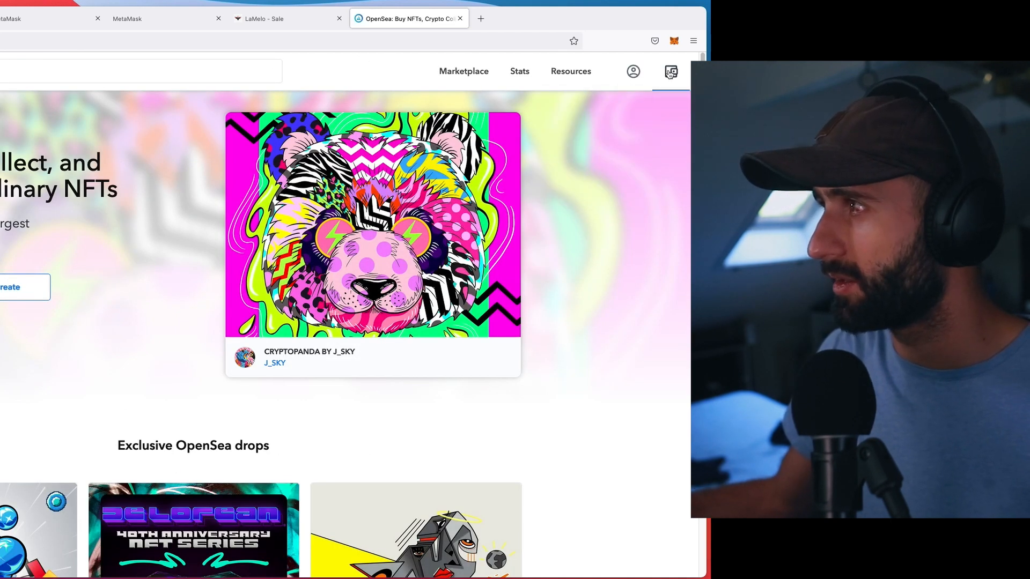
click(671, 72)
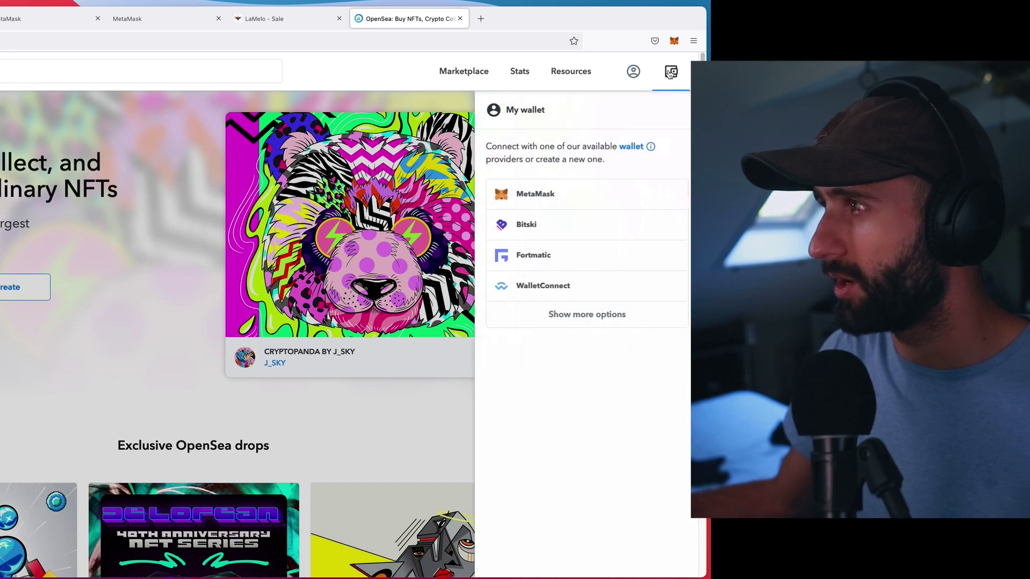
click(544, 197)
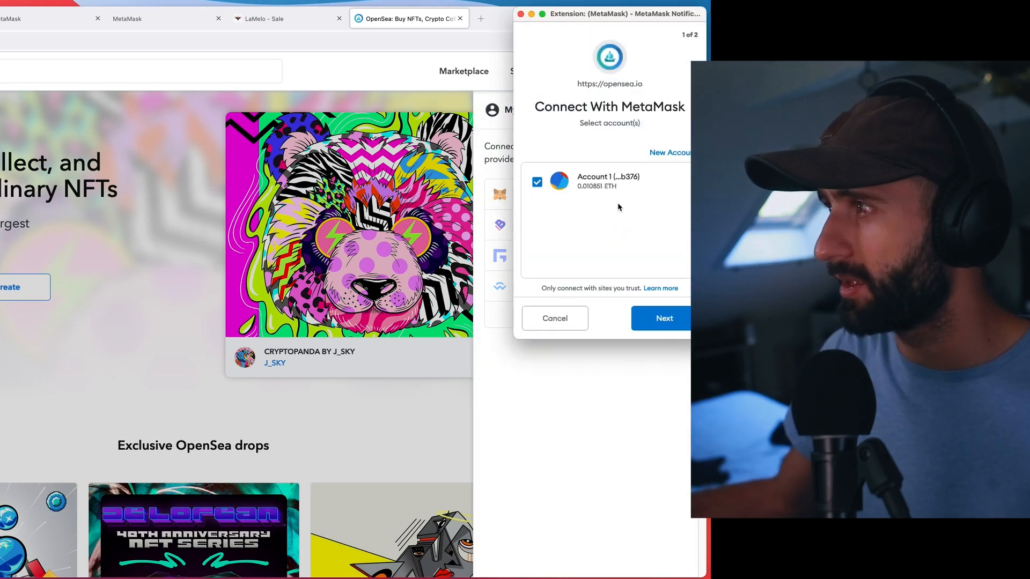
click(659, 320)
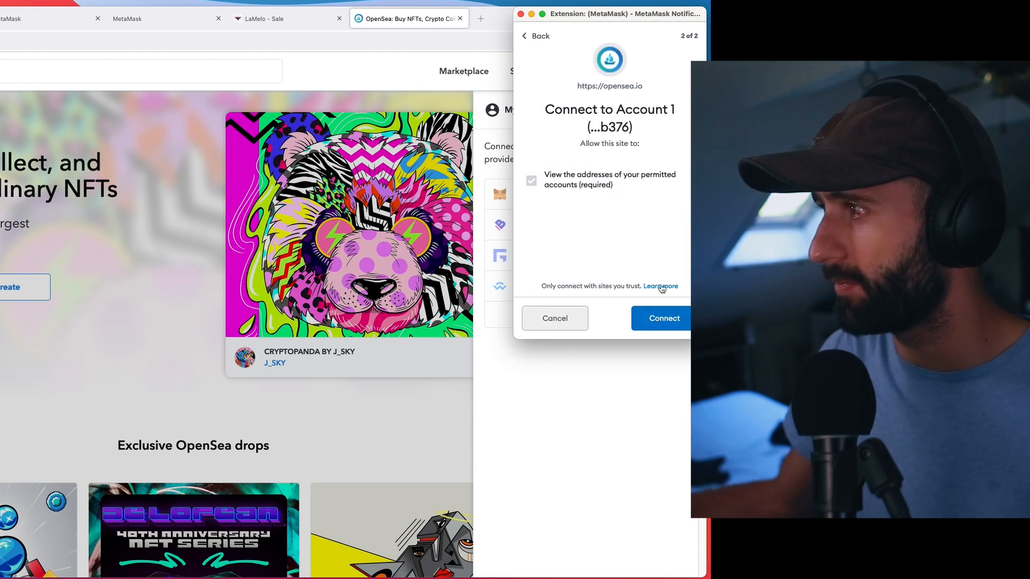
click(671, 318)
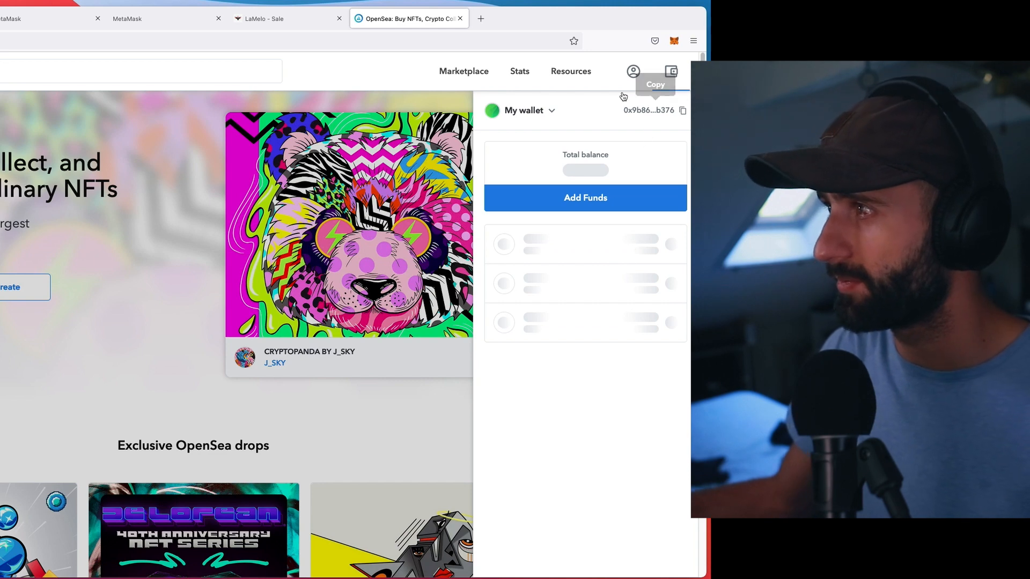
Show the OpenSea profile listing the LaMelo Ball Collectibles item 2572
click(633, 71)
click(579, 108)
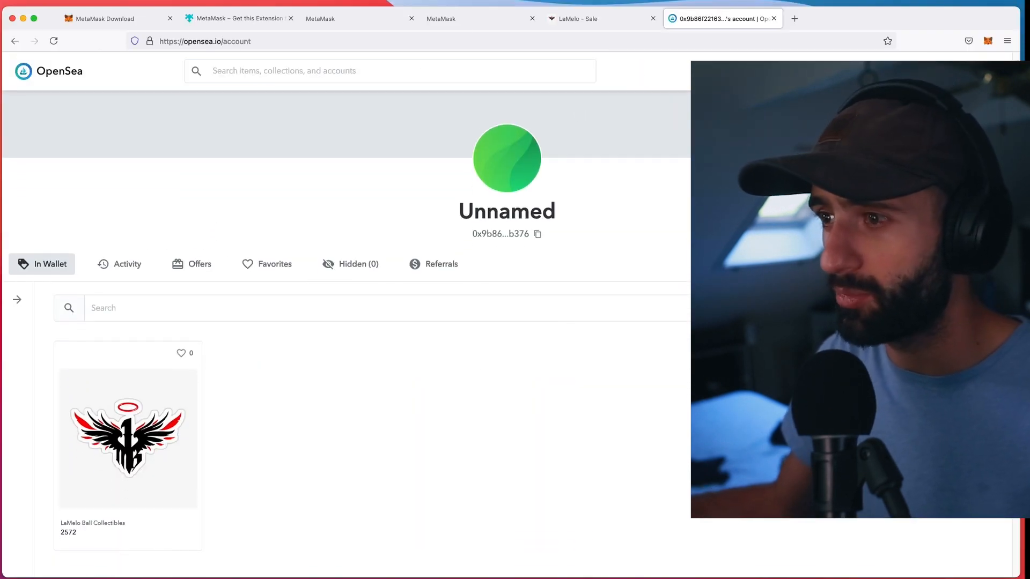
View the item page for LaMelo Ball Collectibles 2572, owned by you
click(127, 415)
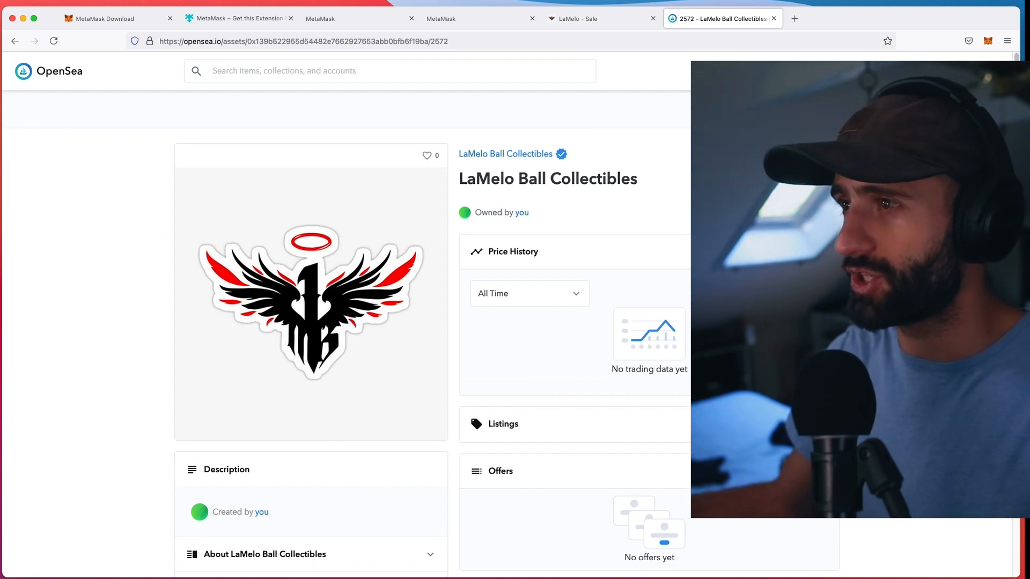
scroll(435, 322, down, 5)
scroll(434, 322, down, 3)
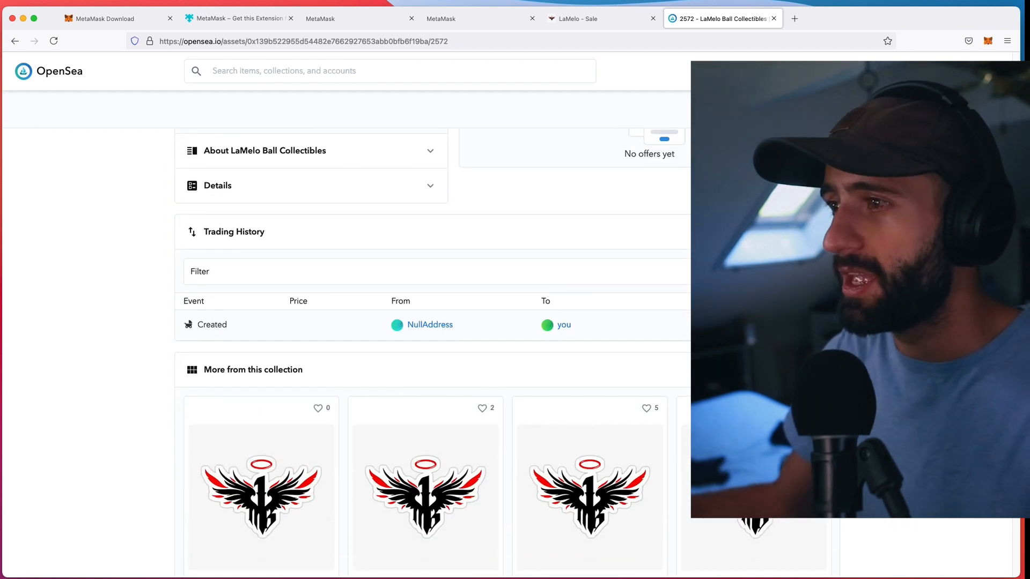
scroll(434, 322, down, 3)
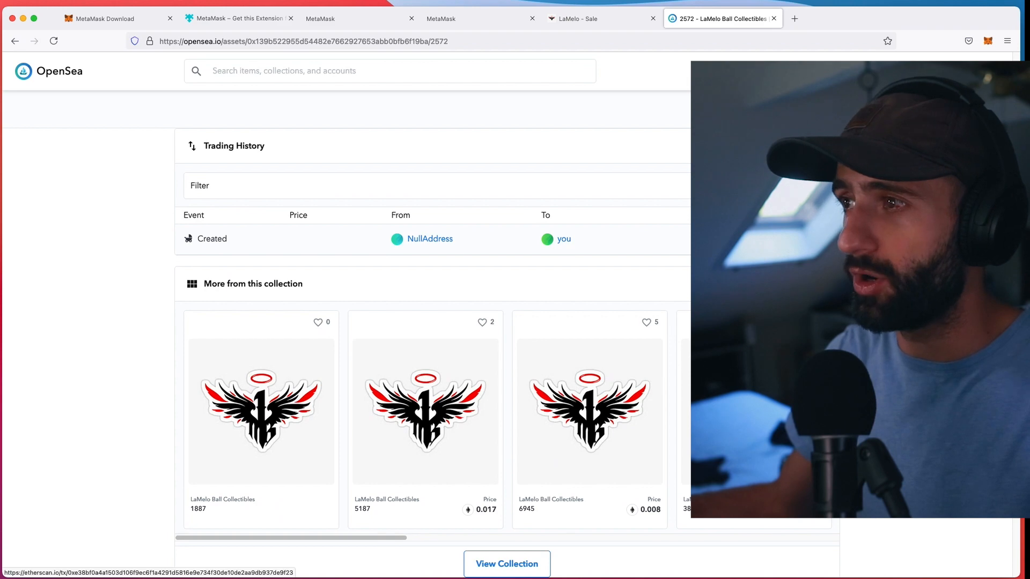
scroll(436, 322, down, 3)
scroll(436, 322, up, 8)
scroll(435, 322, up, 5)
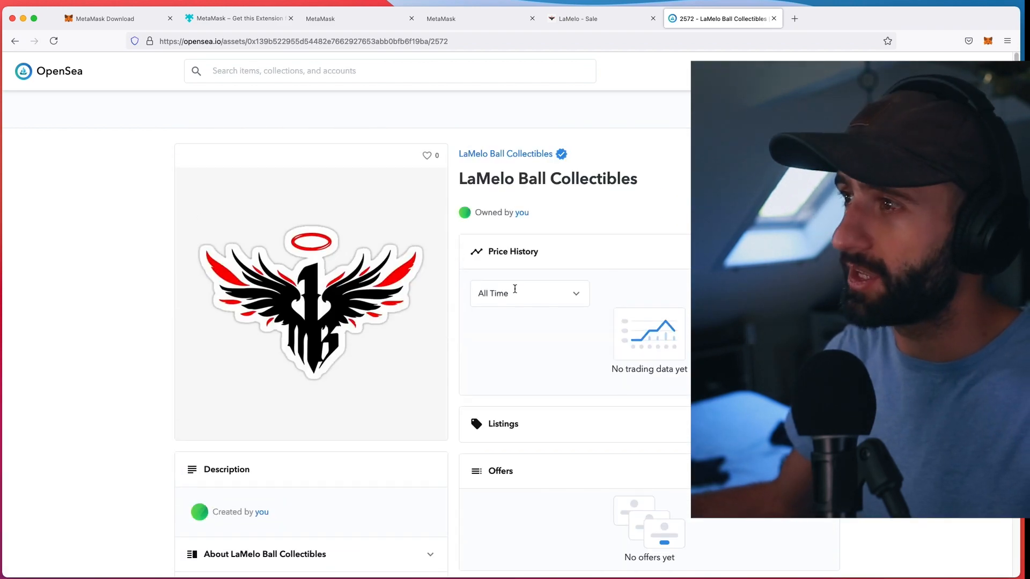